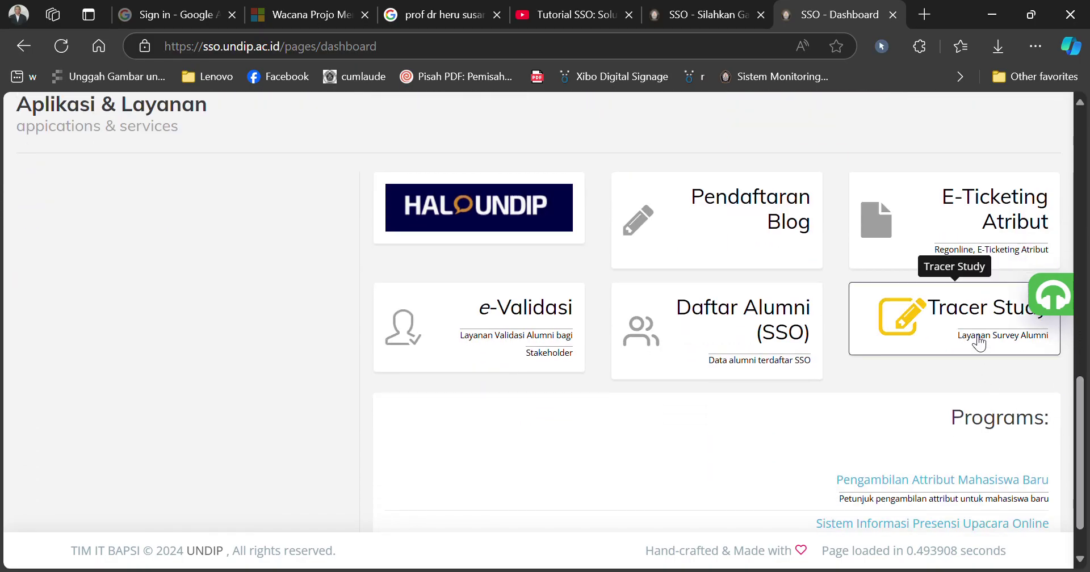
# Step: Launch Tracer Study from the SSO UNDIP dashboard and sign in with the alumni account
pyautogui.click(972, 336)
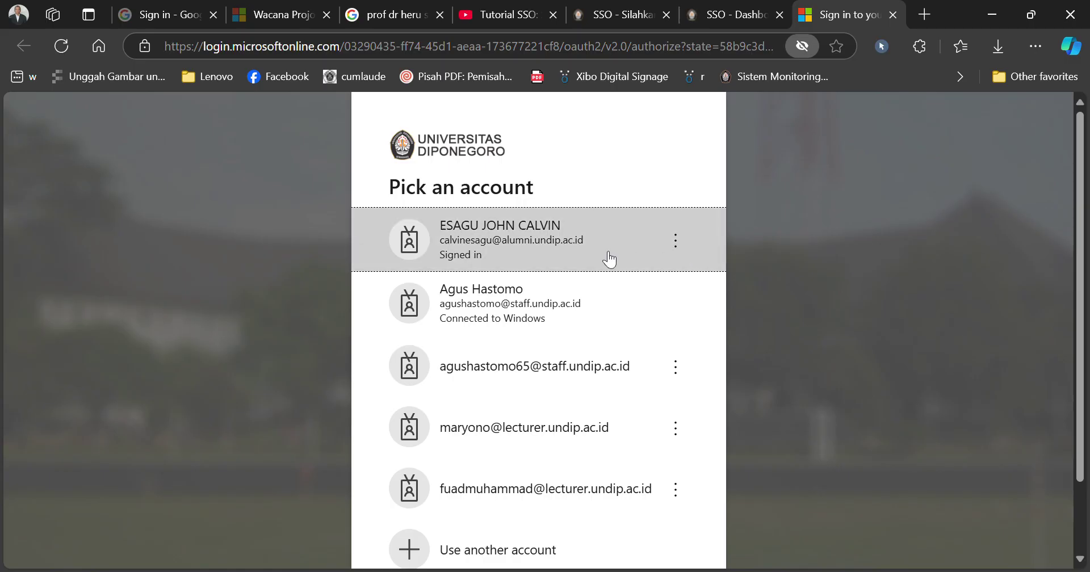
pyautogui.click(609, 258)
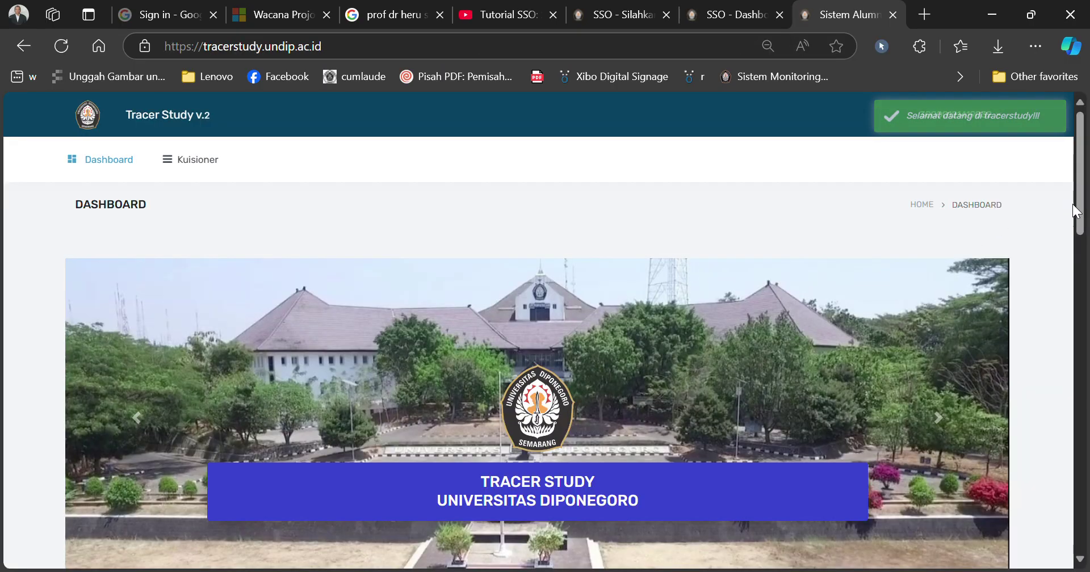
# Step: Scroll the Tracer Study dashboard down to the alumni welcome message and graduate statistics
pyautogui.moveTo(1080, 214); pyautogui.dragTo(1022, 270)
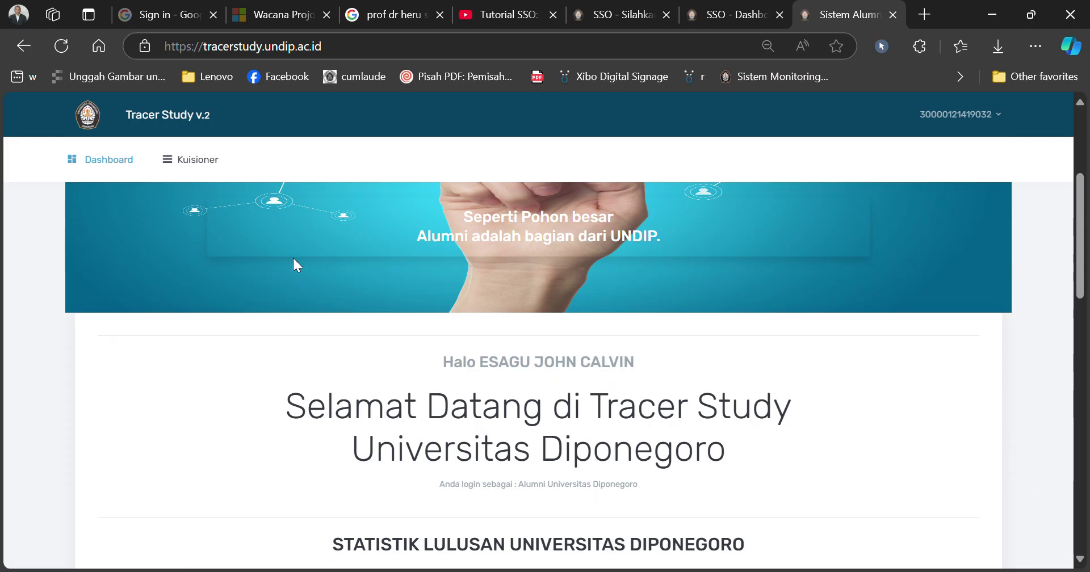
# Step: Open the questionnaire and set Kota Domisili to LUAR NEGERI
pyautogui.click(204, 161)
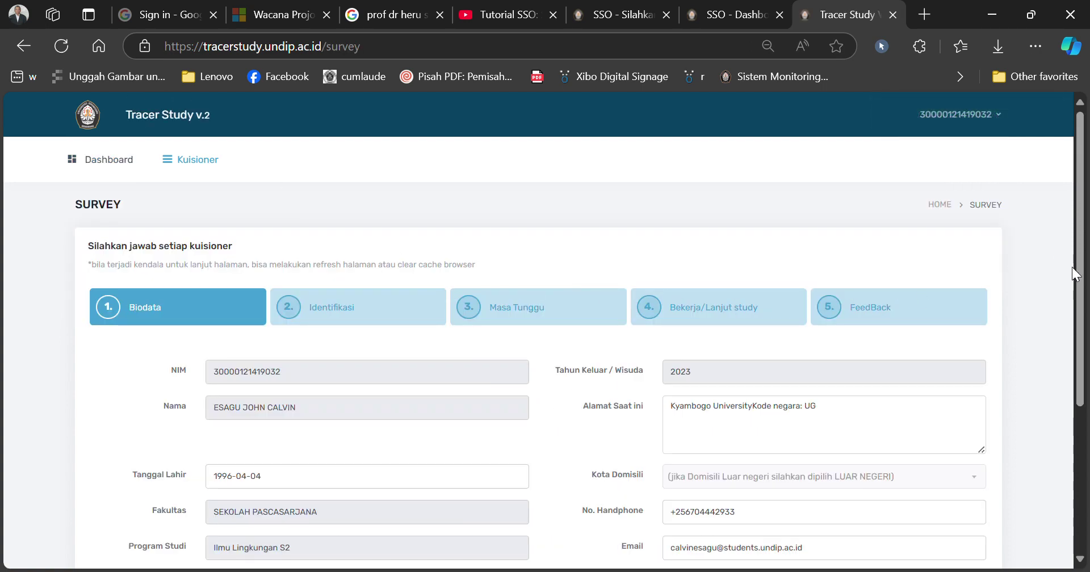
pyautogui.moveTo(1071, 267); pyautogui.dragTo(1037, 409)
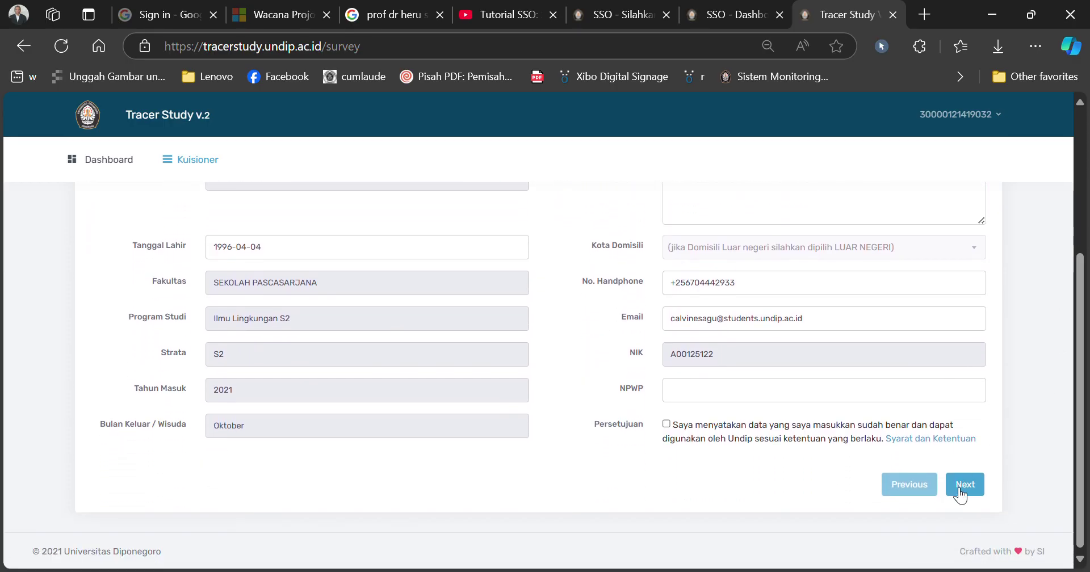
pyautogui.click(964, 486)
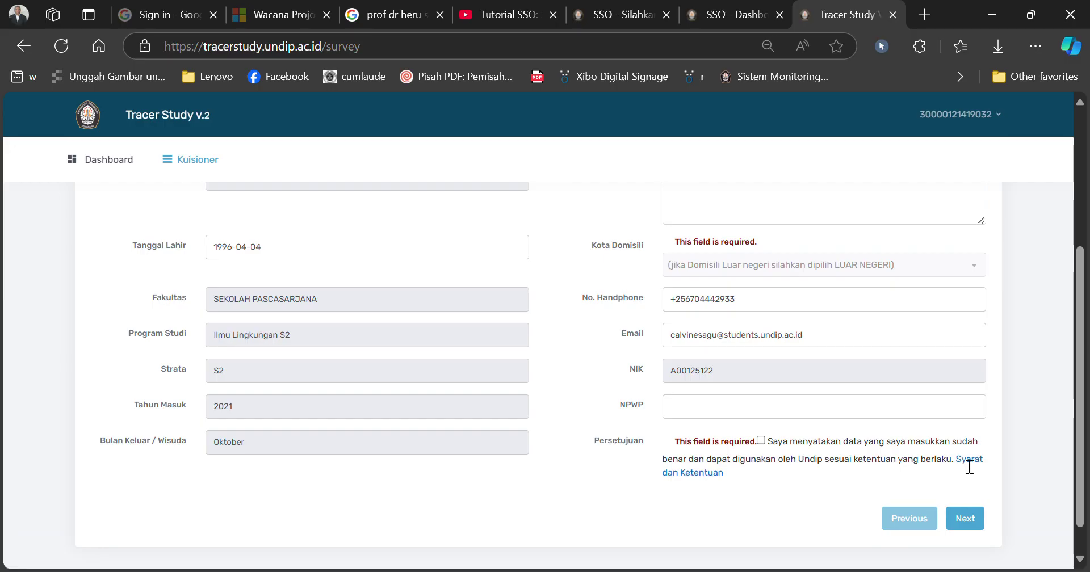
pyautogui.click(714, 278)
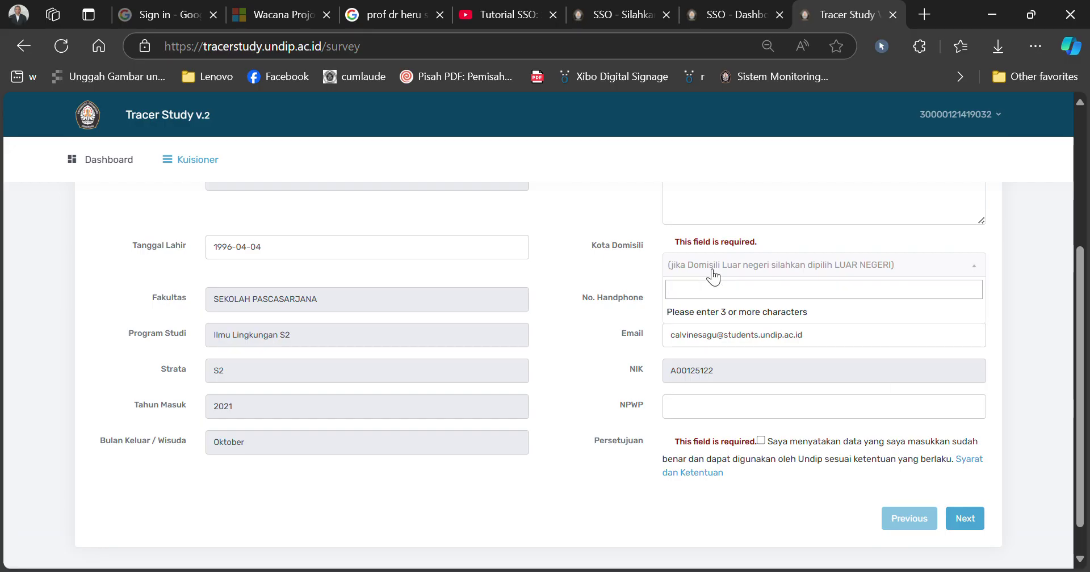
pyautogui.write('LUAR')
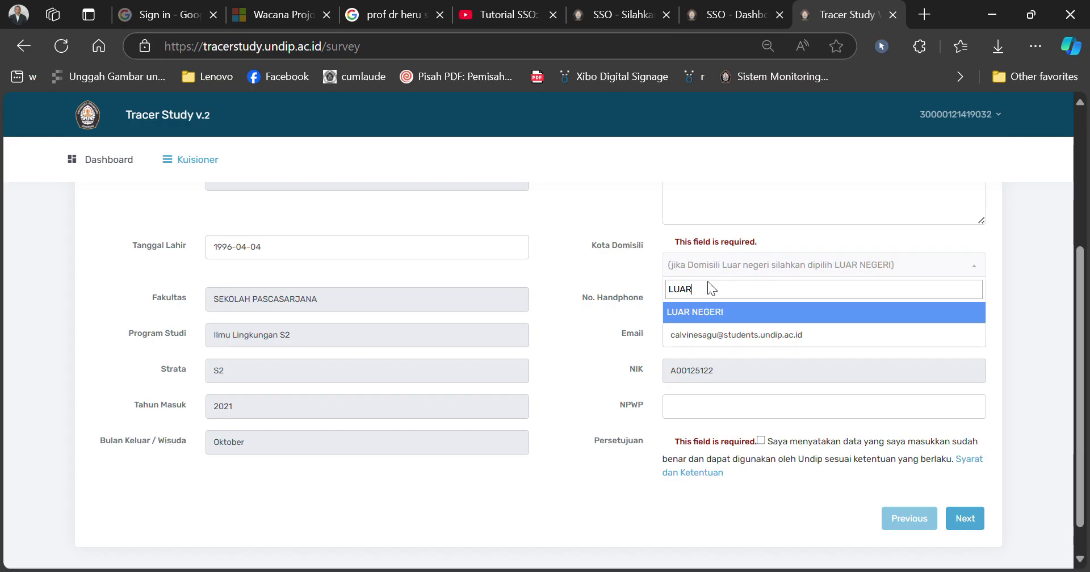
pyautogui.click(714, 317)
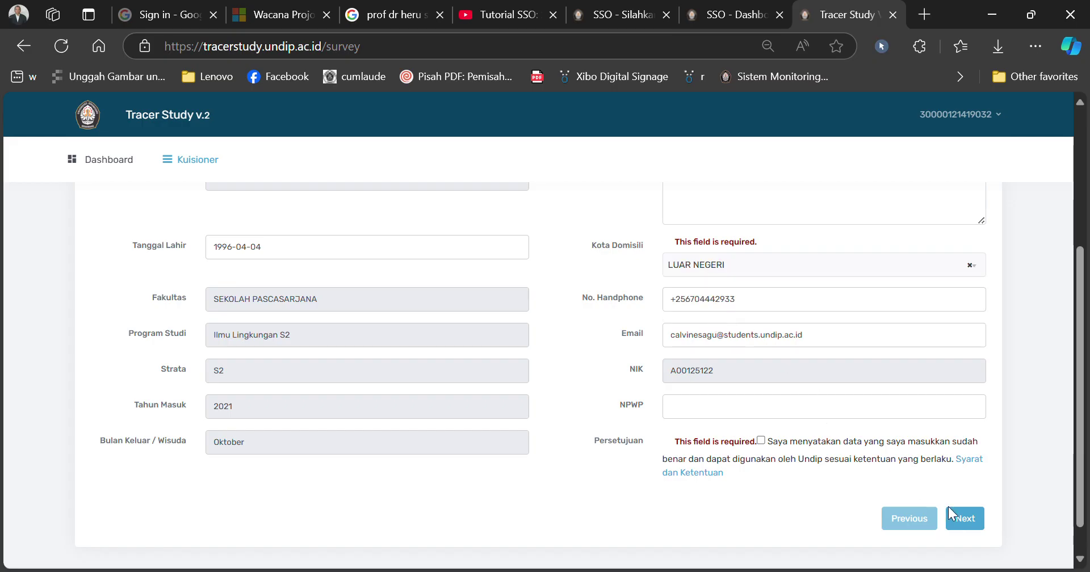
# Step: Tick the Persetujuan agreement and continue to the identification step
pyautogui.click(968, 520)
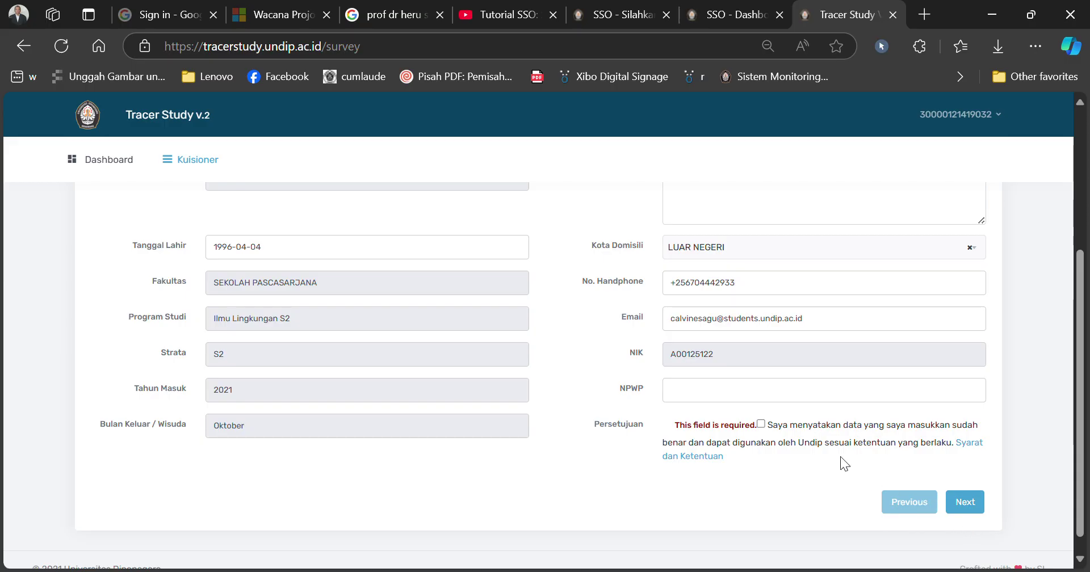
pyautogui.click(761, 425)
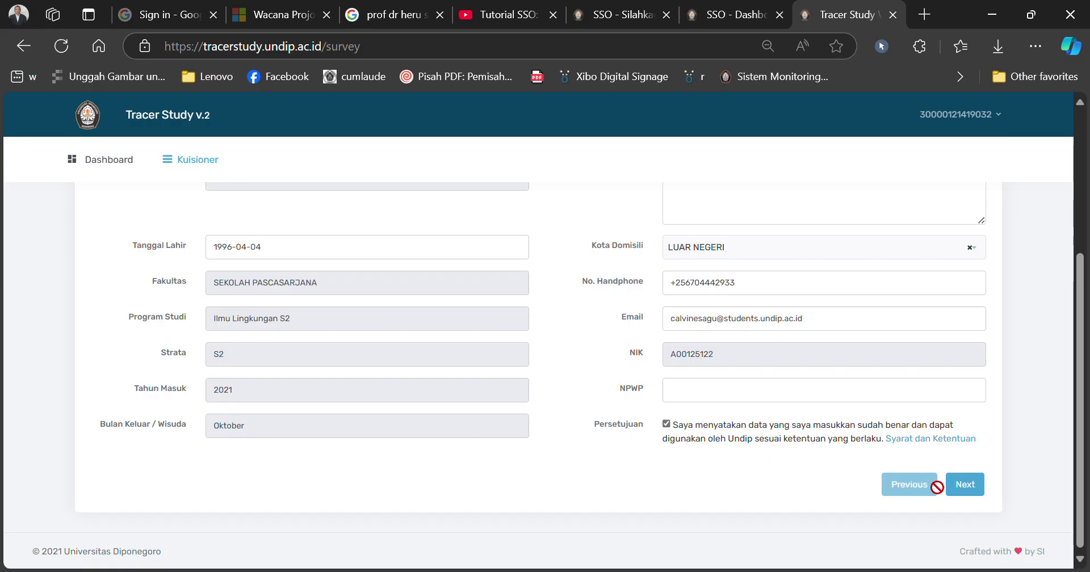
pyautogui.click(964, 487)
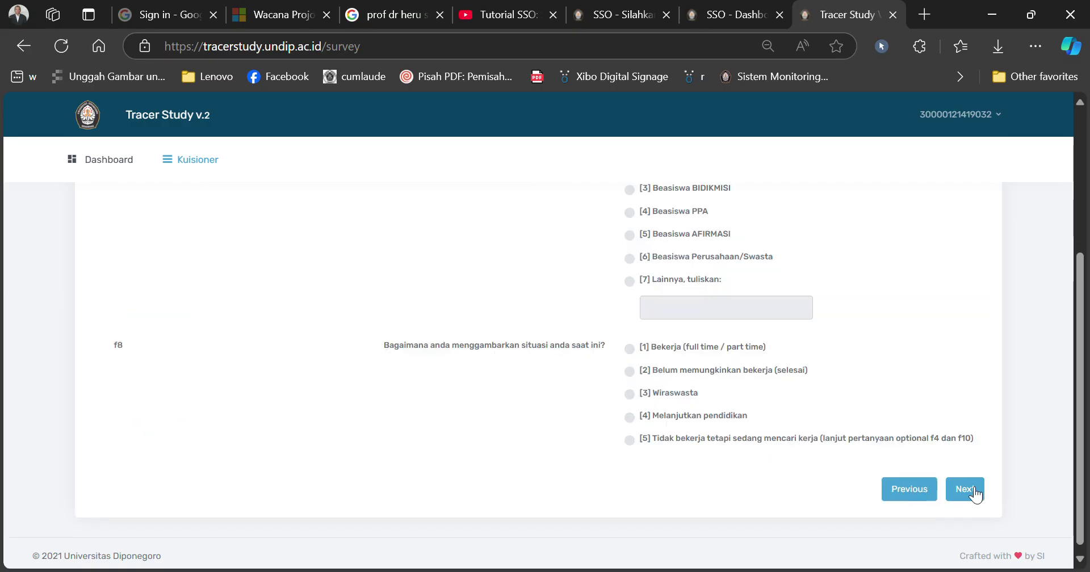
# Step: Answer tuition funding (f12) as [7] Lainnya with the source 'Beasiswa UNDIP'
pyautogui.moveTo(1078, 409); pyautogui.dragTo(1071, 332)
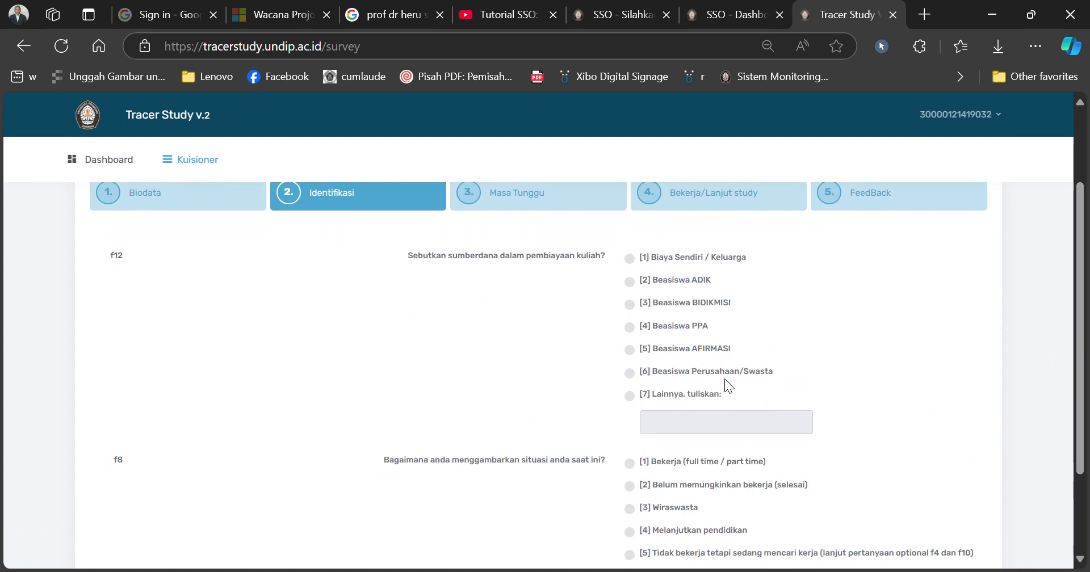
pyautogui.click(629, 395)
pyautogui.click(679, 430)
pyautogui.write('U')
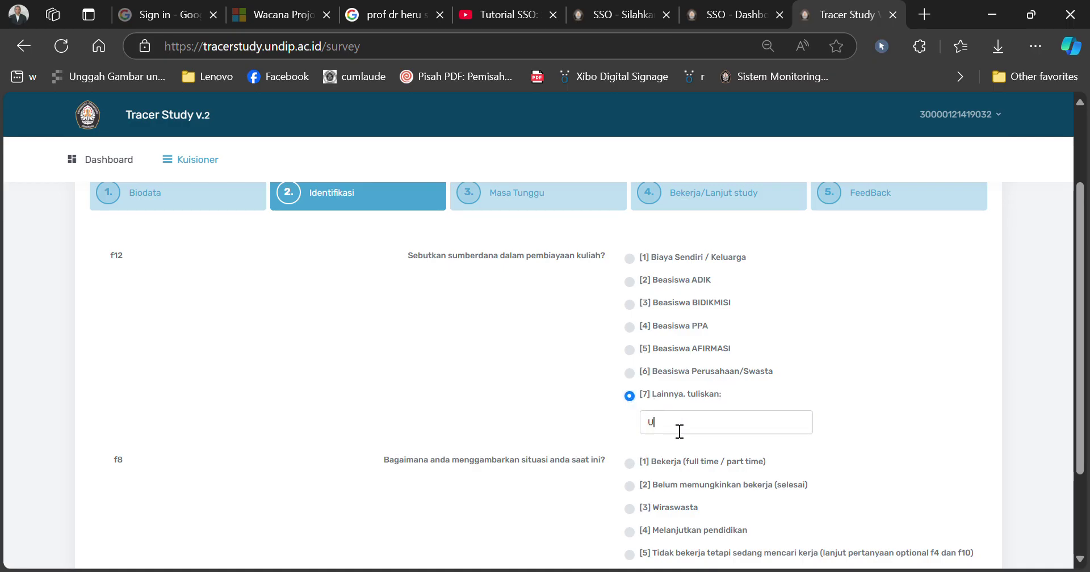
pyautogui.write('NDIP')
pyautogui.write(' B')
pyautogui.press('BackSpace')
pyautogui.press('BackSpace')
pyautogui.press('BackSpace')
pyautogui.press('BackSpace')
pyautogui.press('BackSpace')
pyautogui.press('BackSpace')
pyautogui.press('BackSpace')
pyautogui.write('Beasiswa UNDIP')
# Step: Set current situation (f8) to [1] Bekerja and continue to competence ratings
pyautogui.moveTo(1082, 456); pyautogui.dragTo(1084, 487)
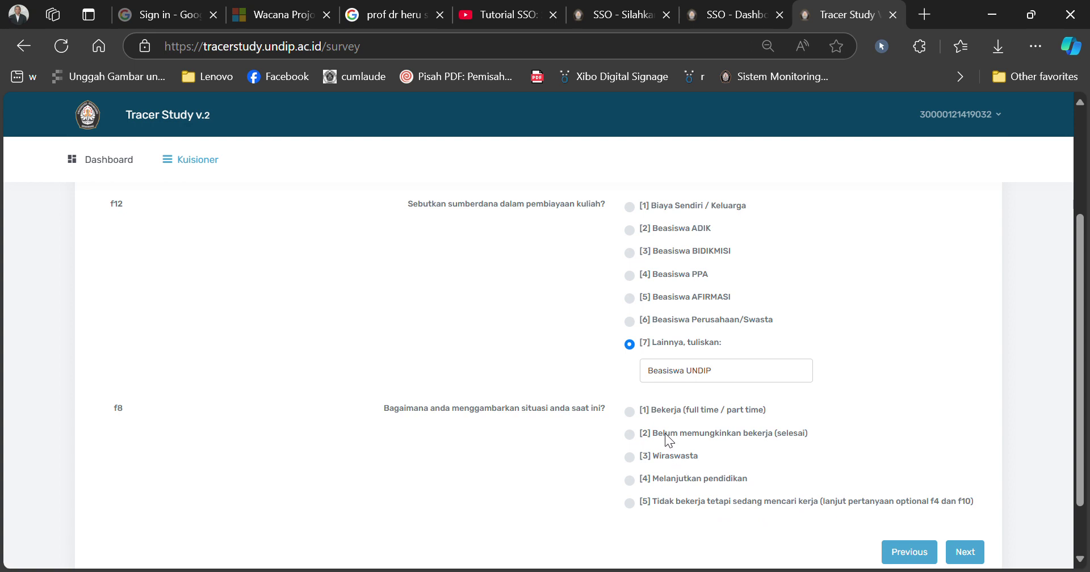
pyautogui.click(630, 413)
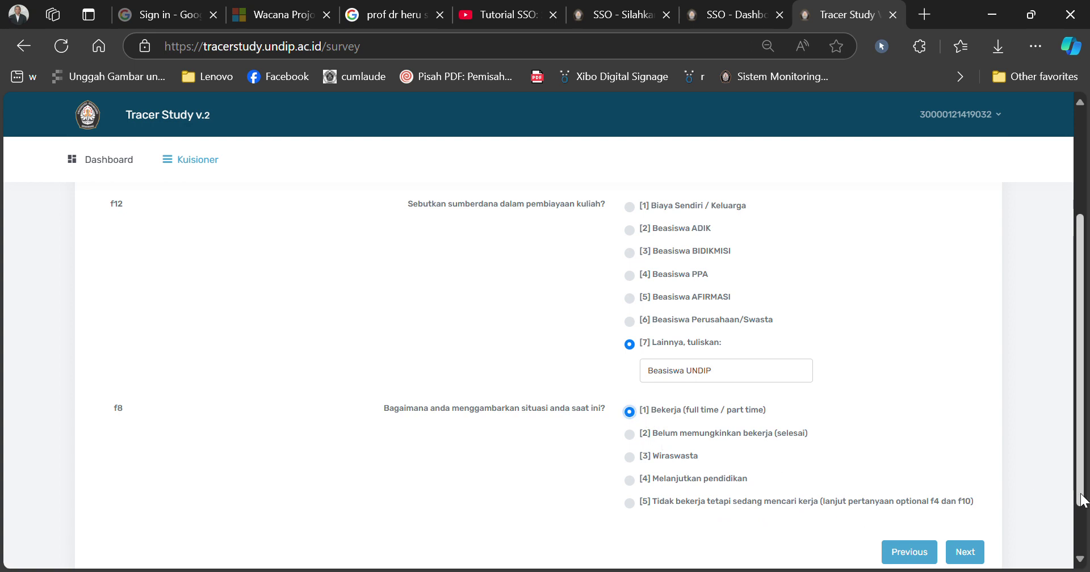
pyautogui.scroll(-2, 1073, 498)
pyautogui.click(965, 483)
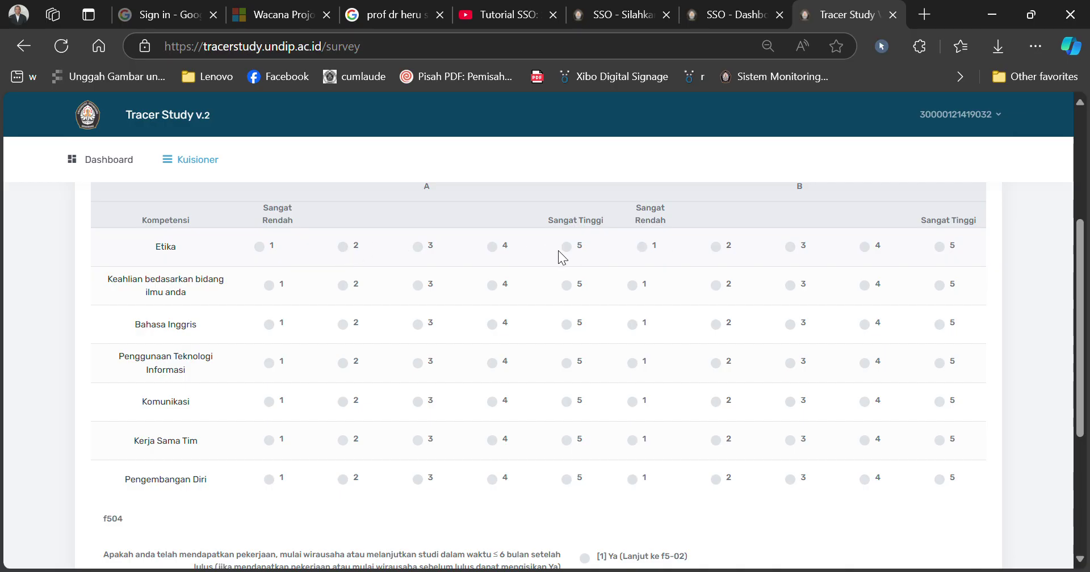
# Step: Rate Etika through Pengembangan Diri 4 in column A, with Kerja Sama Tim rated 5
pyautogui.click(491, 246)
pyautogui.click(494, 286)
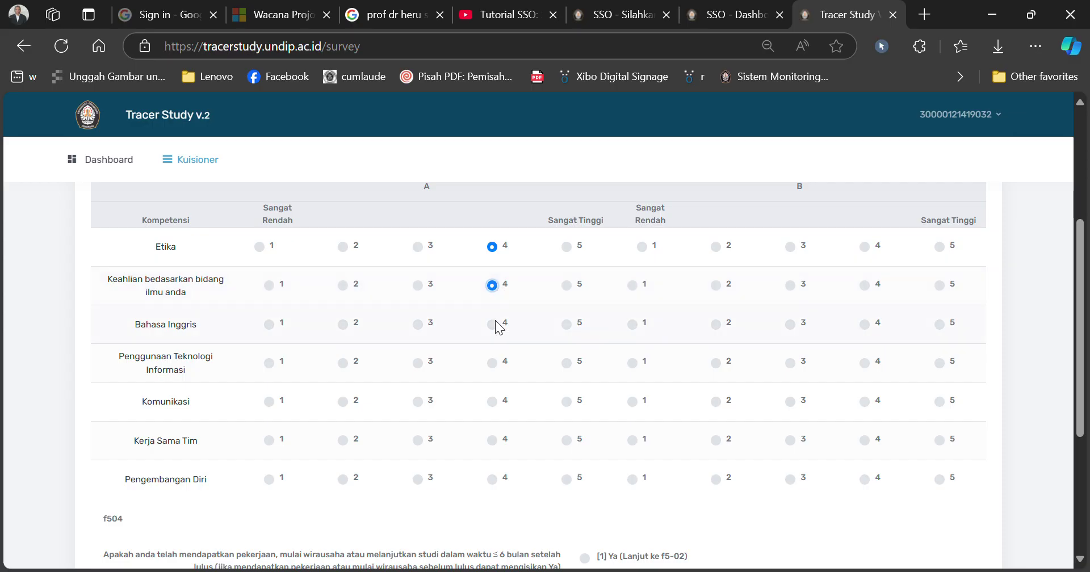
pyautogui.click(494, 324)
pyautogui.click(492, 363)
pyautogui.click(492, 400)
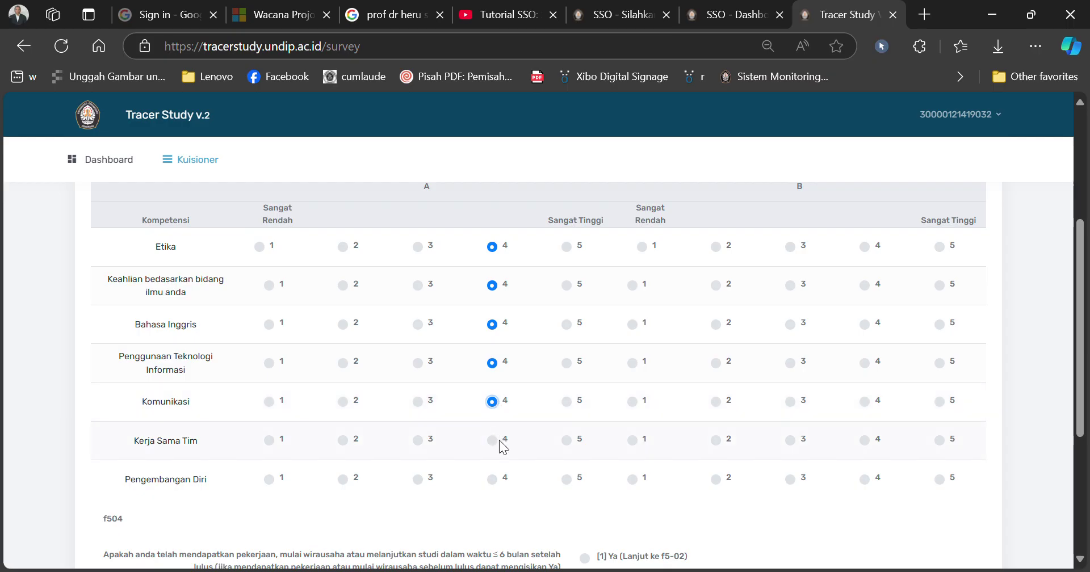
pyautogui.click(567, 440)
pyautogui.click(495, 481)
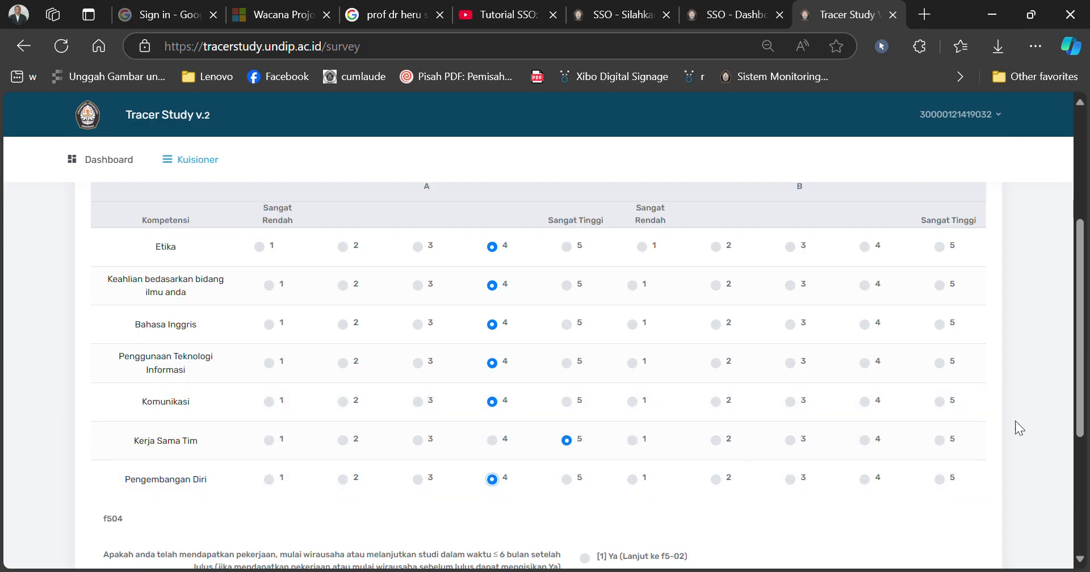
pyautogui.moveTo(1078, 427); pyautogui.dragTo(1069, 532)
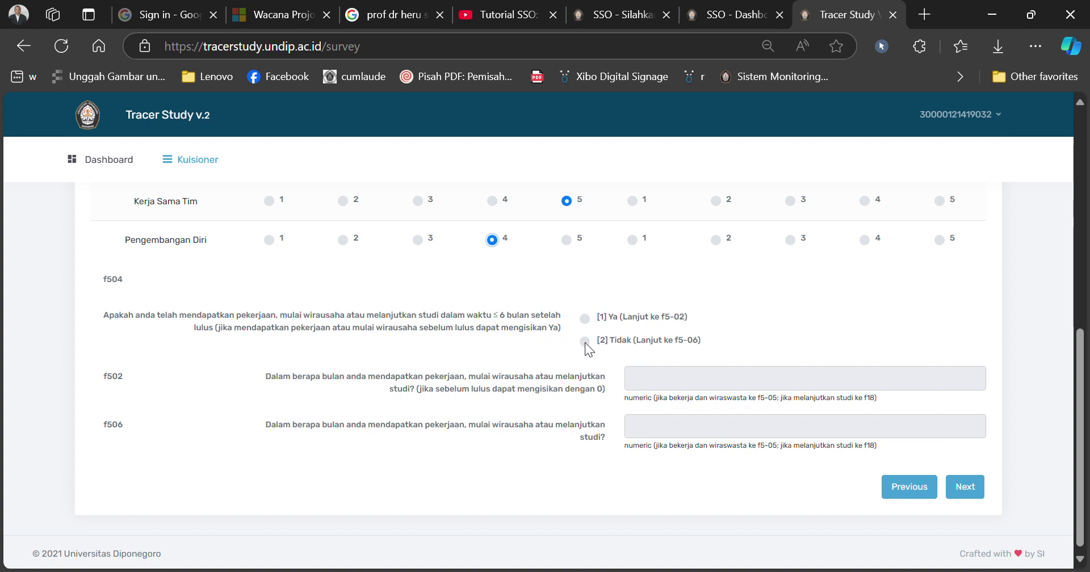
# Step: Answer f504 with [1] Ya and enter 0 months in f502
pyautogui.click(584, 318)
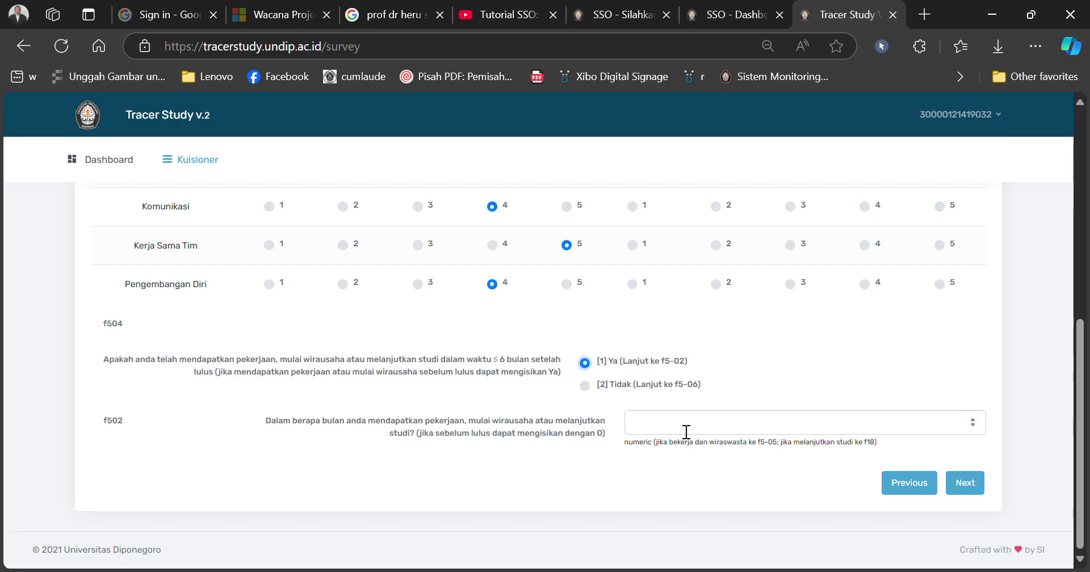
pyautogui.click(686, 431)
pyautogui.write('0')
# Step: Raise the f502 months-until-first-job answer from 0 to 1
pyautogui.click(965, 483)
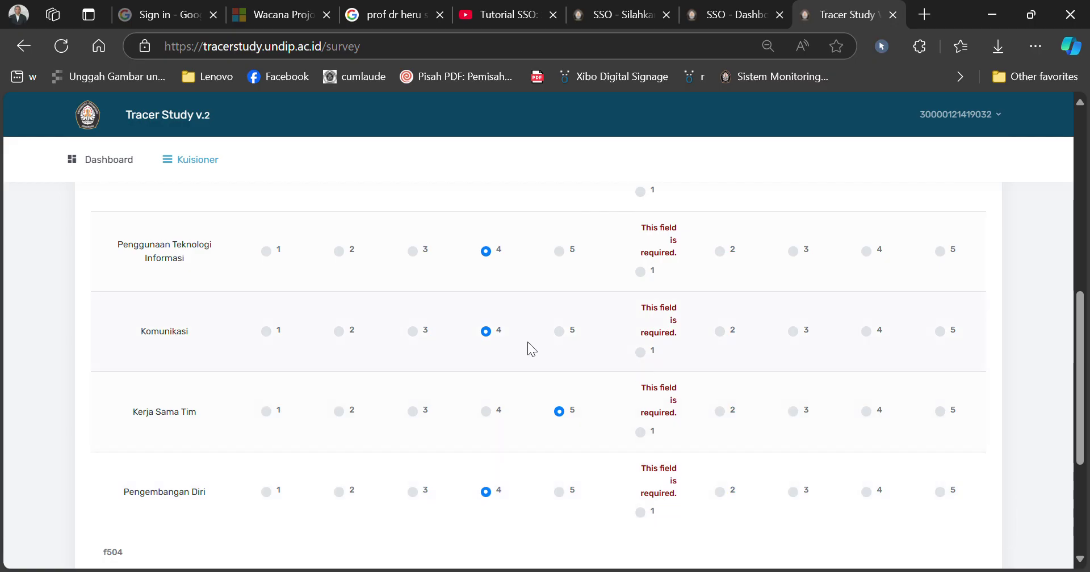
pyautogui.moveTo(1081, 452); pyautogui.dragTo(1073, 535)
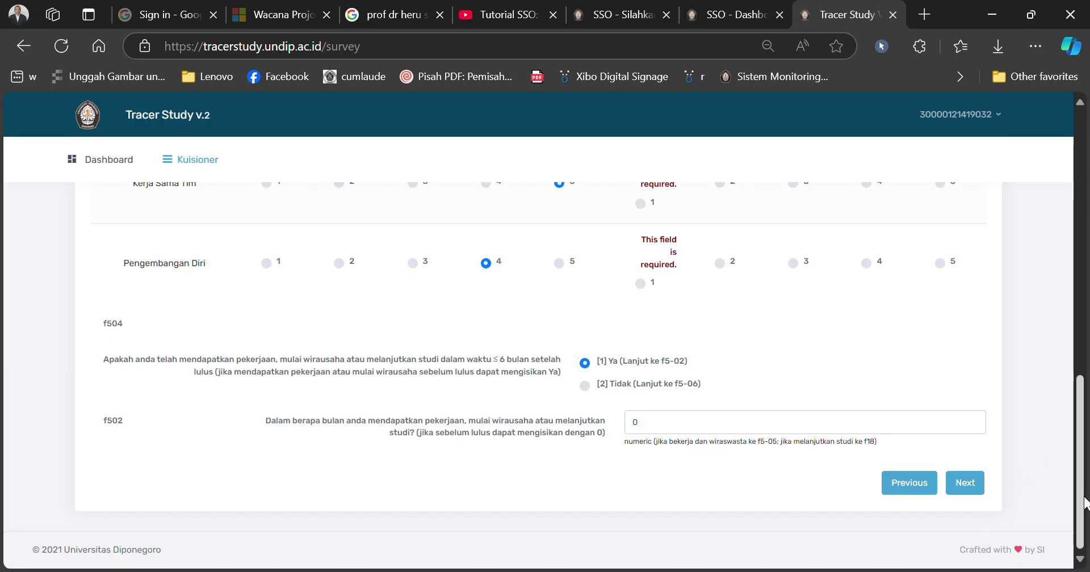
pyautogui.scroll(1, 1079, 488)
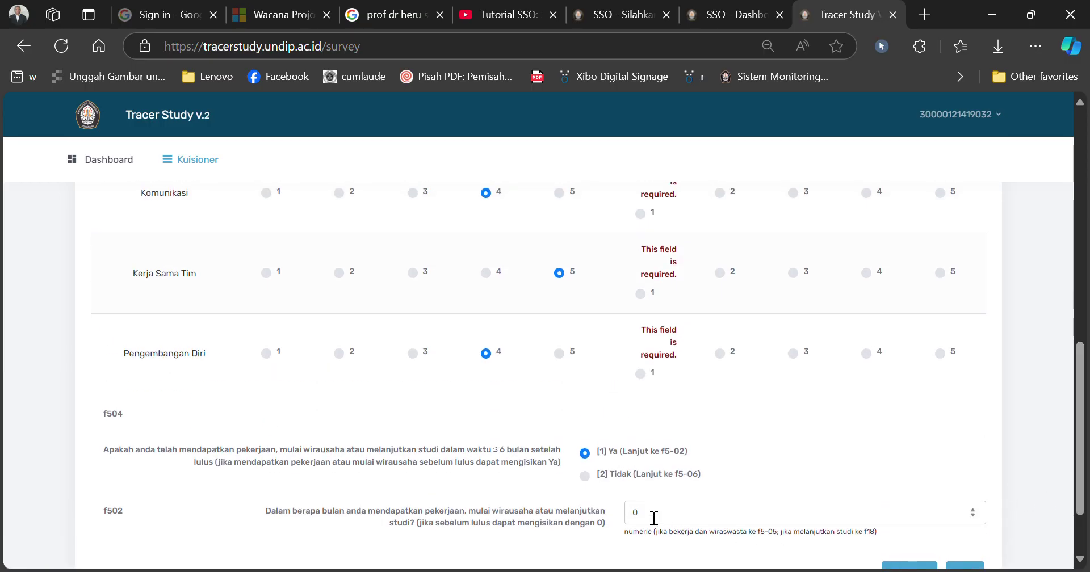
pyautogui.click(972, 518)
pyautogui.click(972, 511)
pyautogui.moveTo(1081, 485); pyautogui.dragTo(1080, 518)
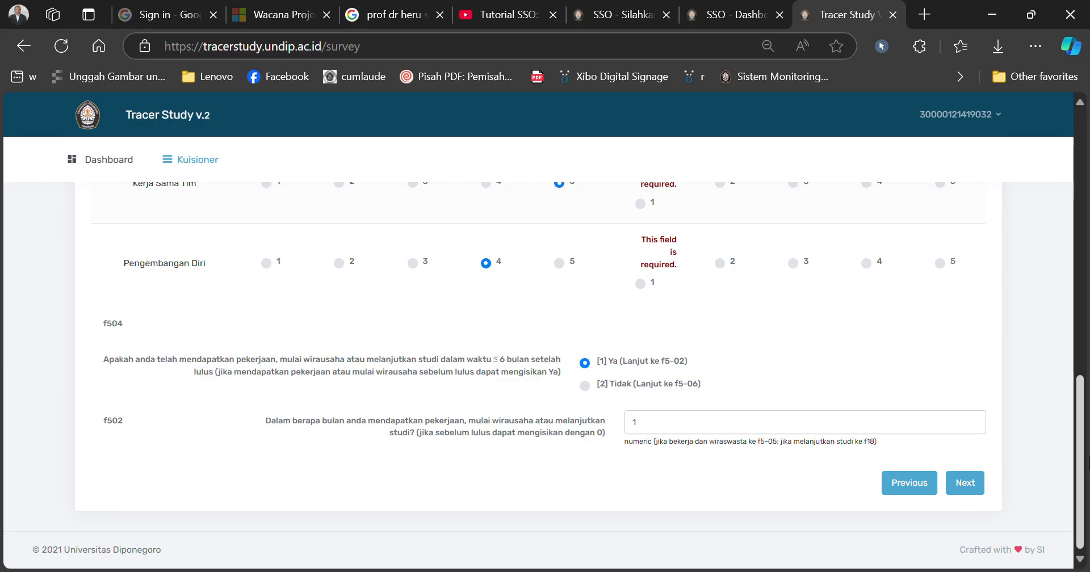
pyautogui.moveTo(1084, 487); pyautogui.dragTo(1053, 295)
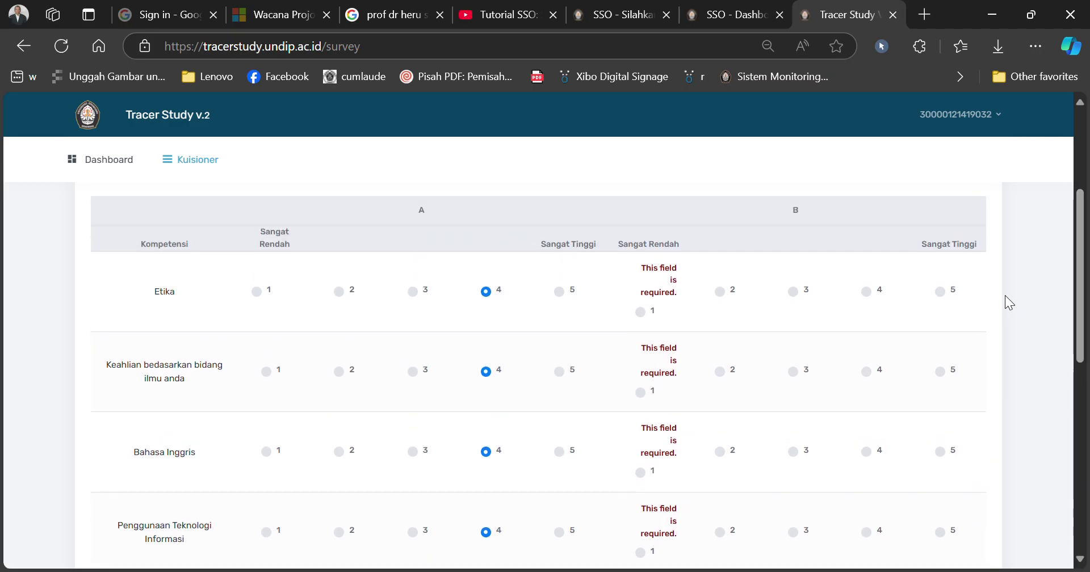
# Step: Rate all seven competencies, Etika through Pengembangan Diri, 4 in column B
pyautogui.click(866, 291)
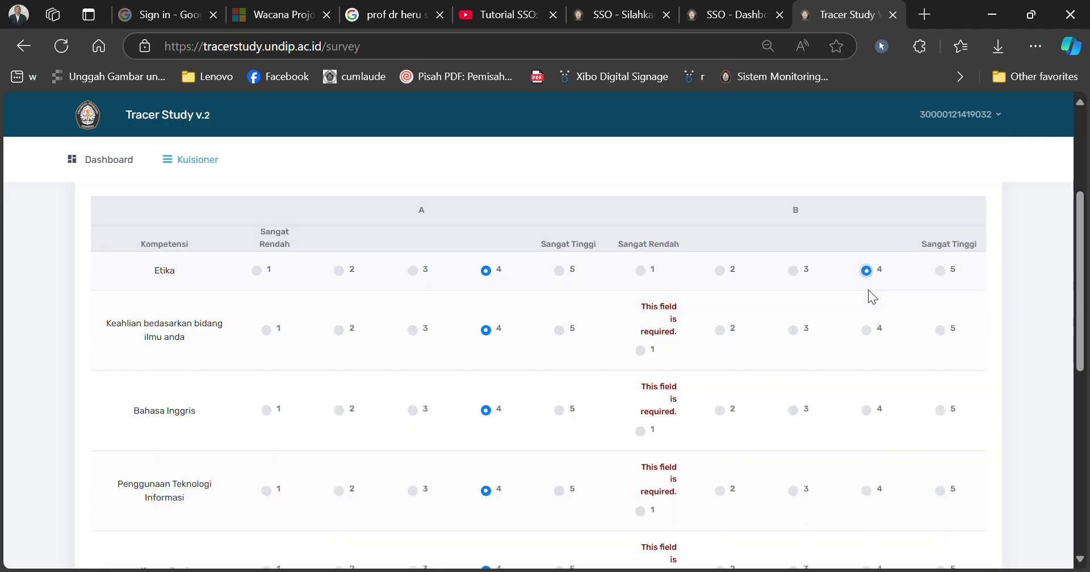
pyautogui.click(868, 328)
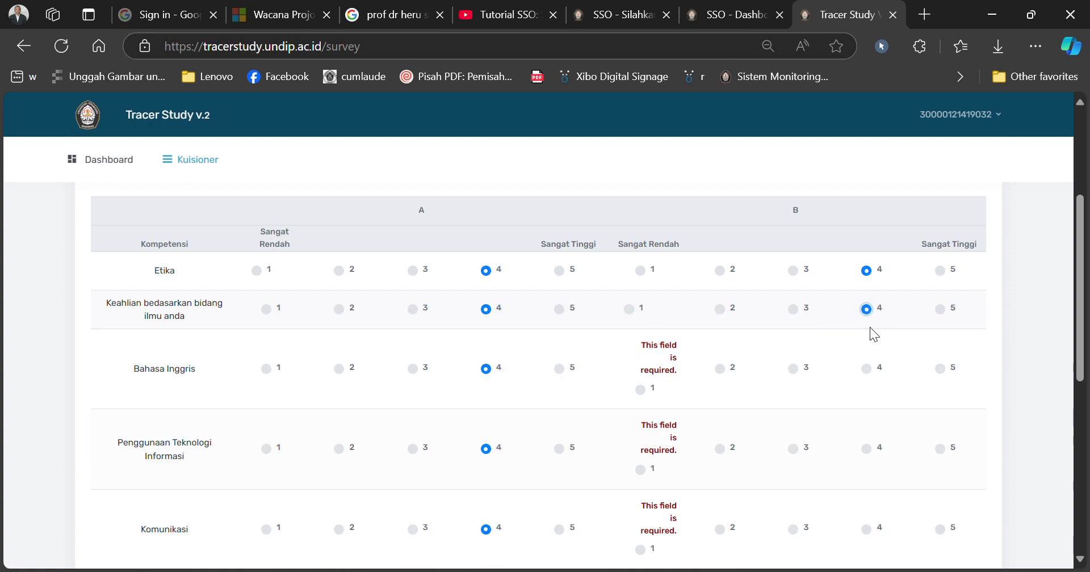
pyautogui.click(868, 370)
pyautogui.click(866, 409)
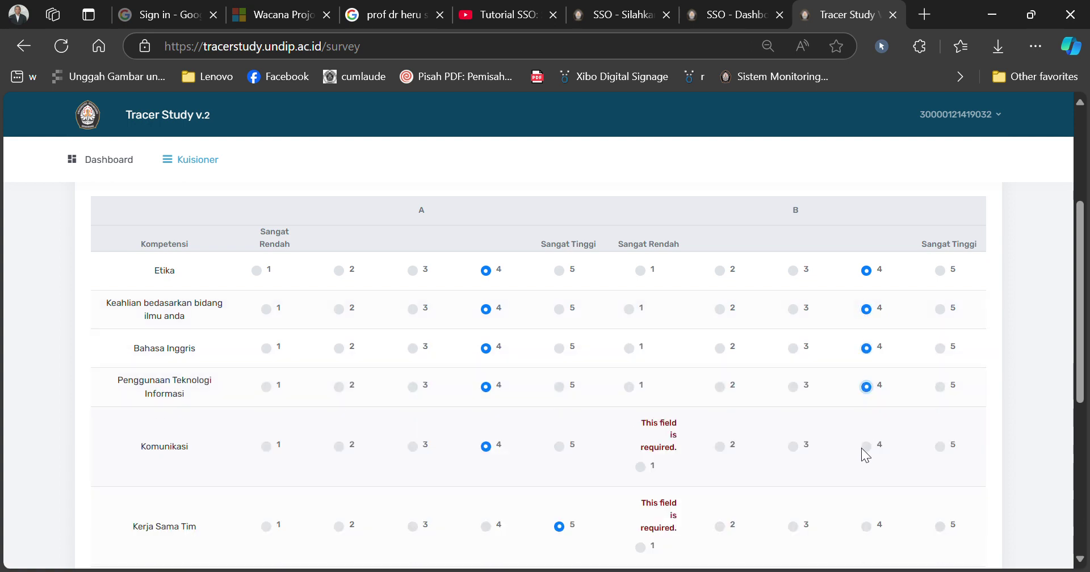
pyautogui.click(866, 446)
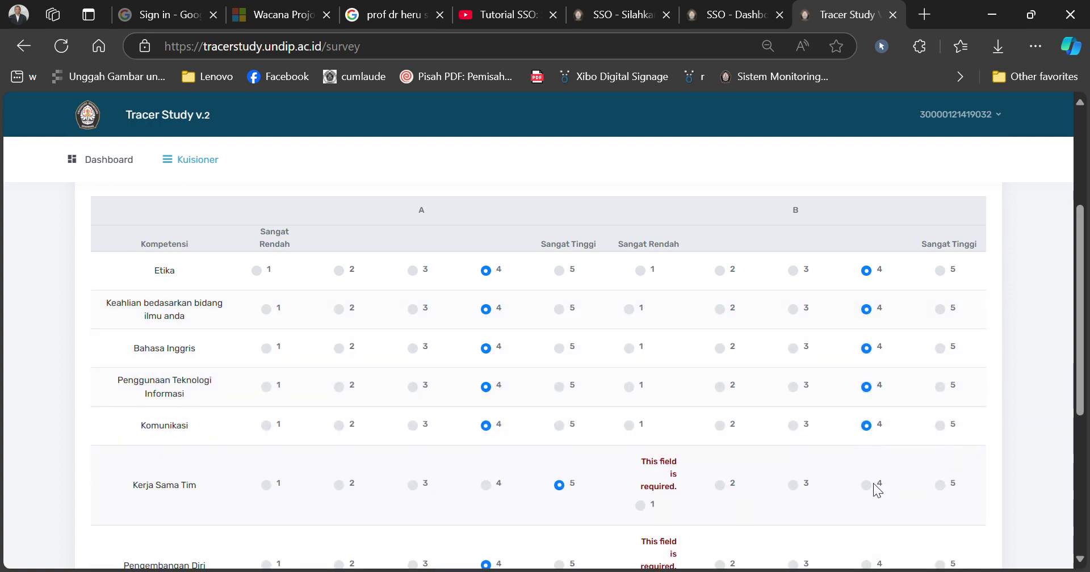
pyautogui.click(867, 487)
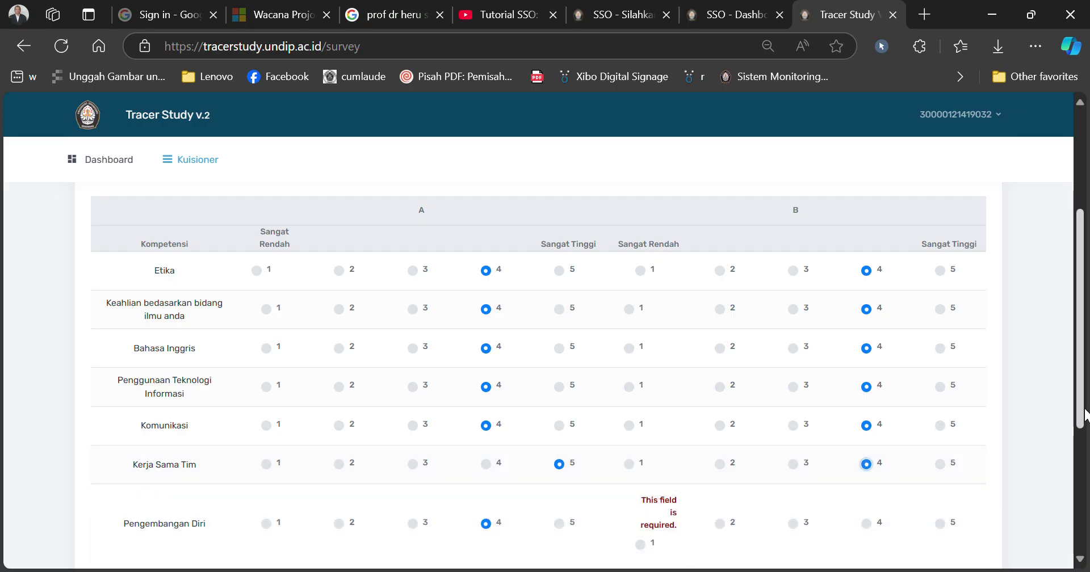
pyautogui.scroll(-2, 1085, 415)
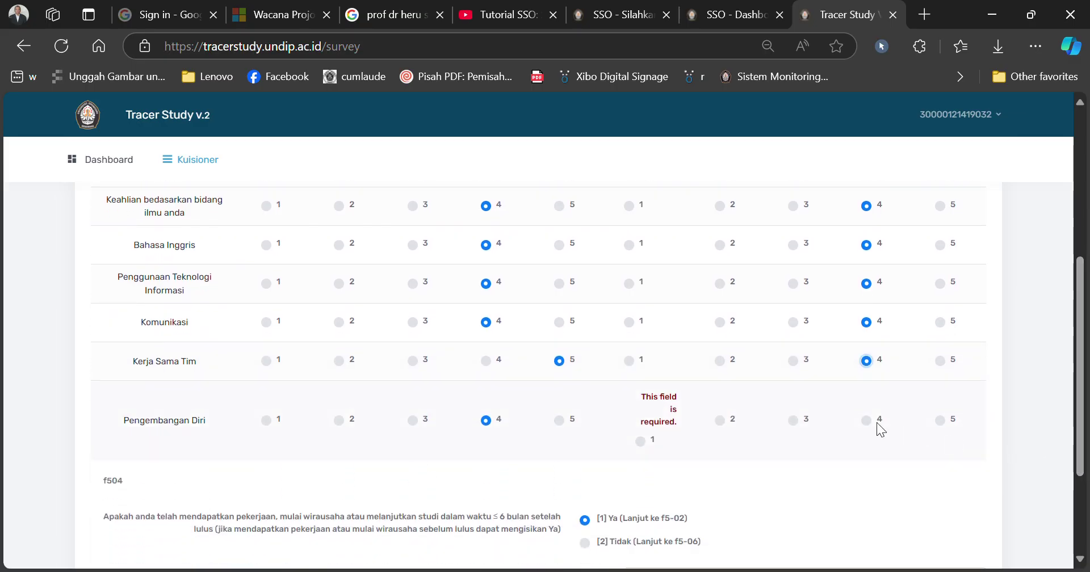
pyautogui.click(867, 420)
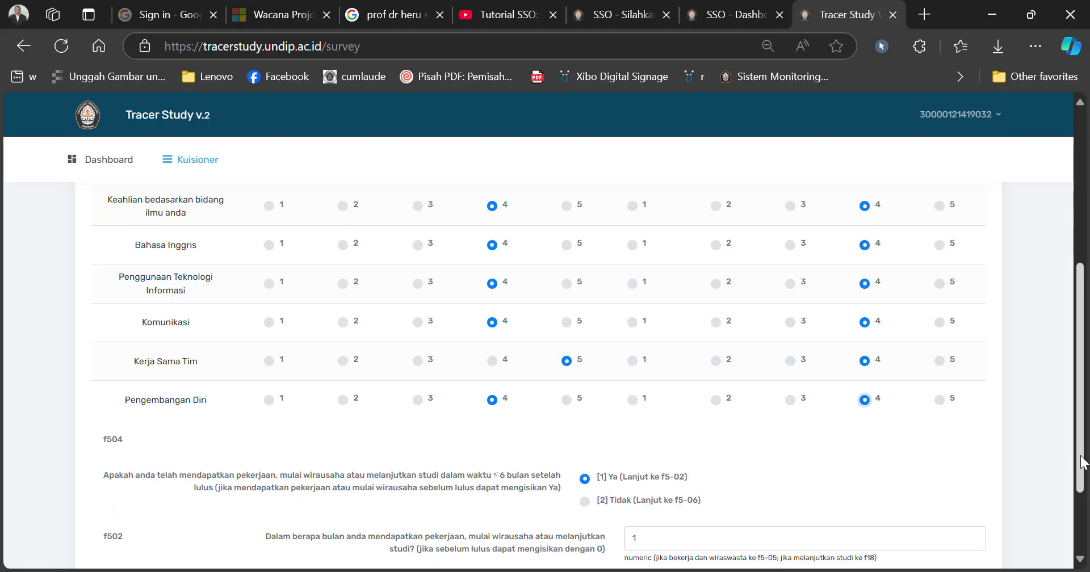
# Step: Advance to step 4, Bekerja/Lanjut study, starting at income question f505
pyautogui.moveTo(1080, 450); pyautogui.dragTo(1083, 514)
pyautogui.click(966, 490)
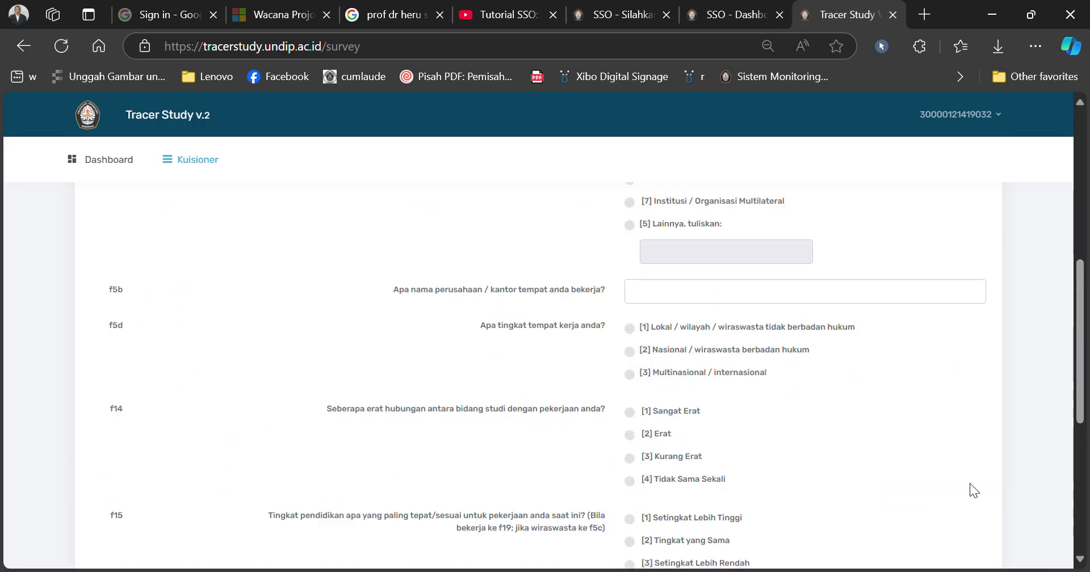
pyautogui.moveTo(1080, 417); pyautogui.dragTo(1083, 282)
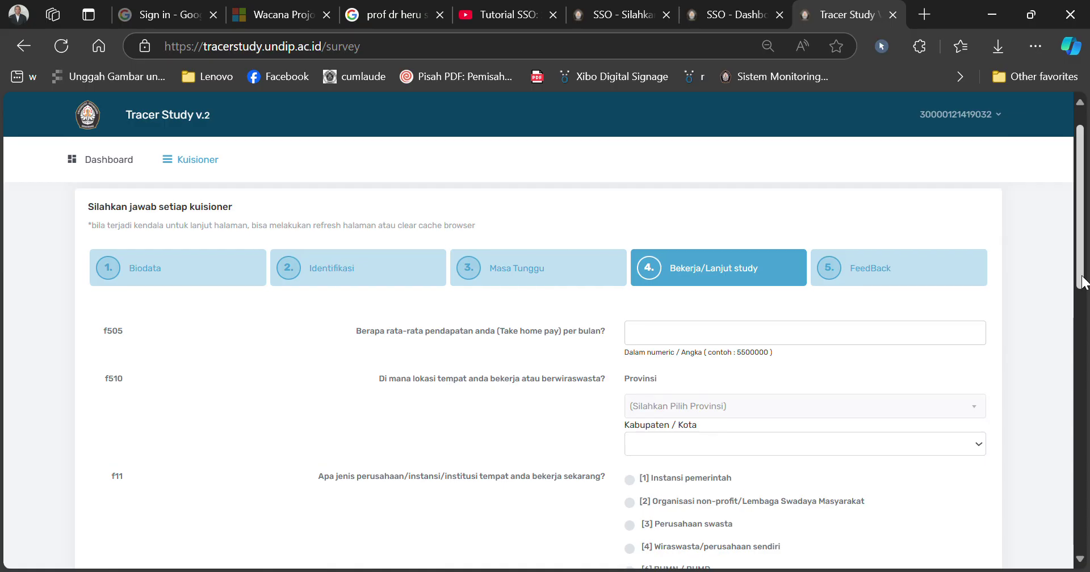
# Step: Enter 10000000 as monthly take-home pay in f505 and search the Provinsi list
pyautogui.click(721, 343)
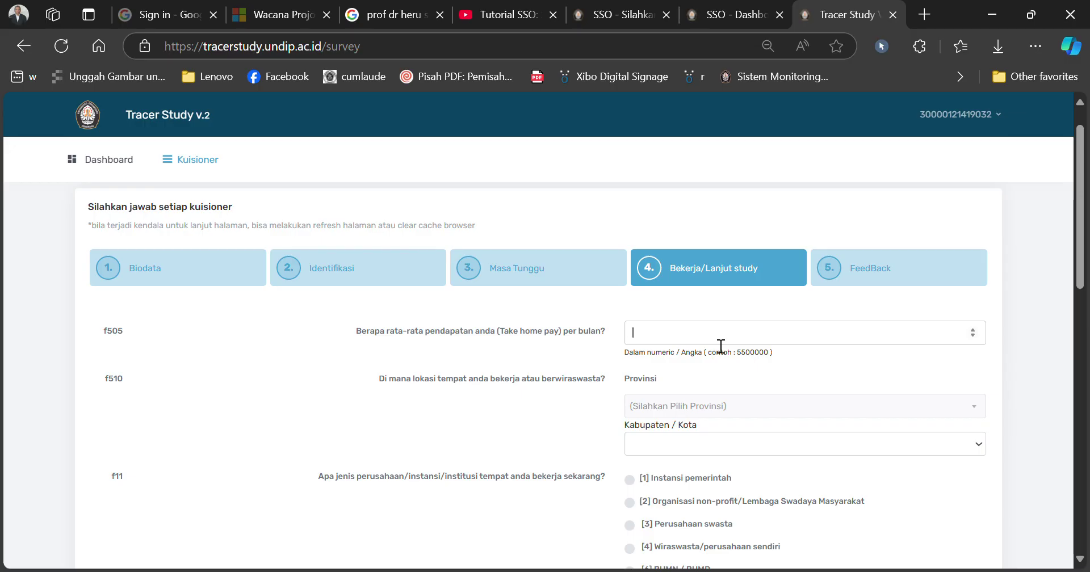
pyautogui.write('10')
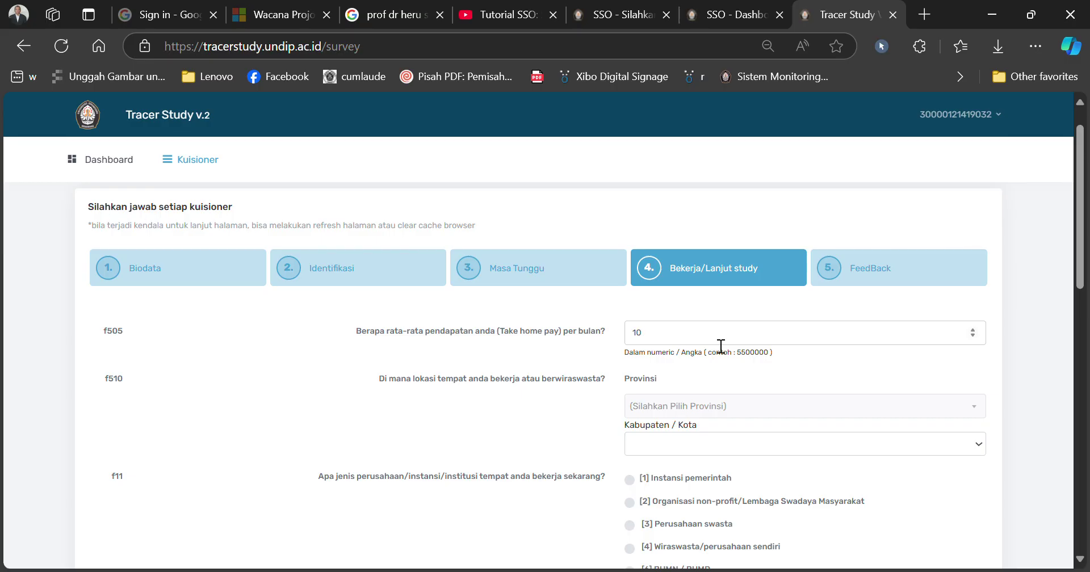
pyautogui.write('000000')
pyautogui.click(719, 416)
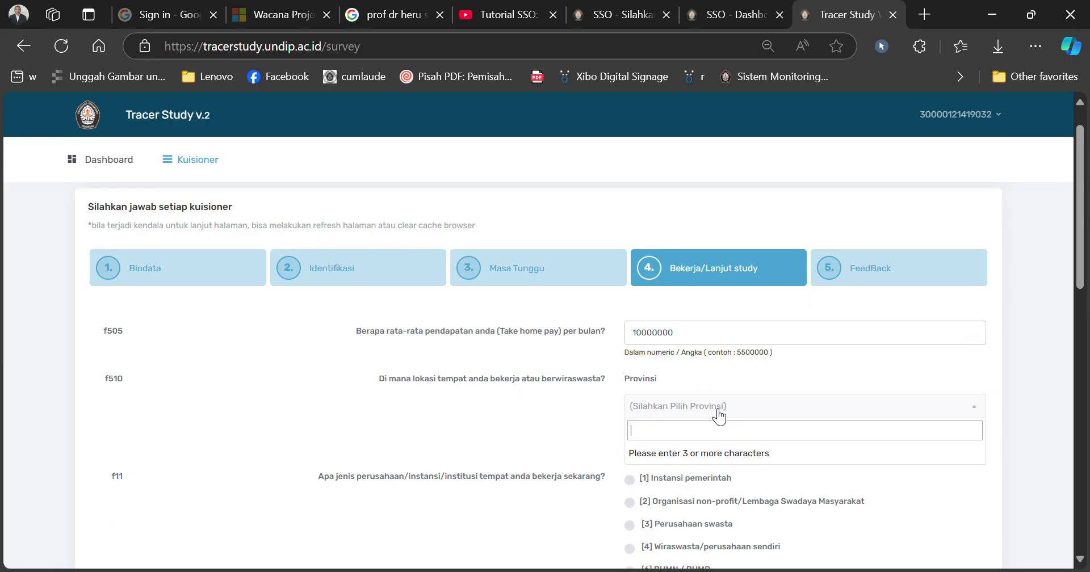
pyautogui.write('di')
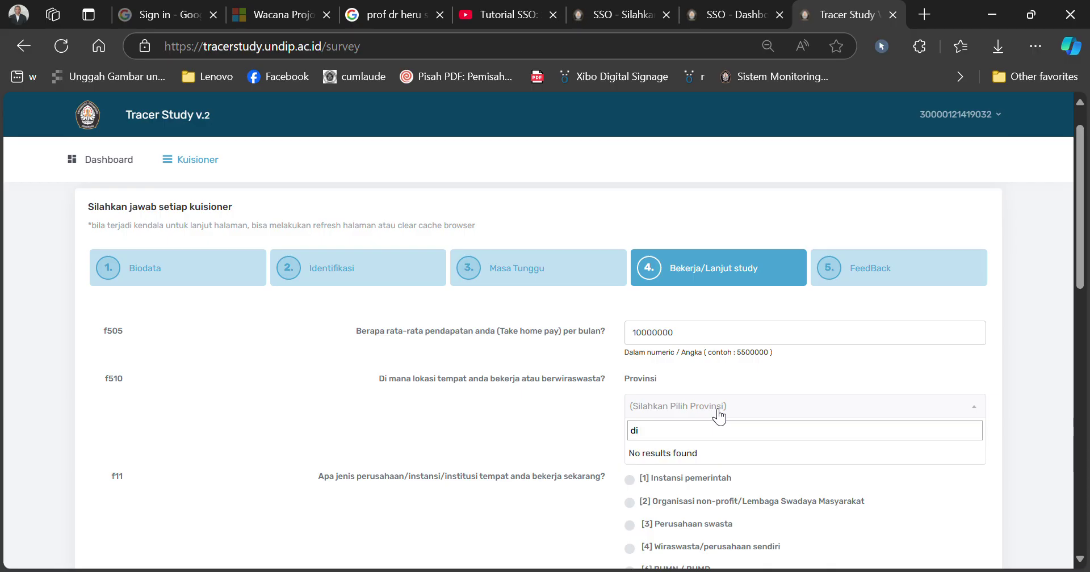
pyautogui.write(' Kota')
pyautogui.press('BackSpace')
pyautogui.press('BackSpace')
pyautogui.press('BackSpace')
pyautogui.press('BackSpace')
pyautogui.press('BackSpace')
pyautogui.press('BackSpace')
pyautogui.write('Lu')
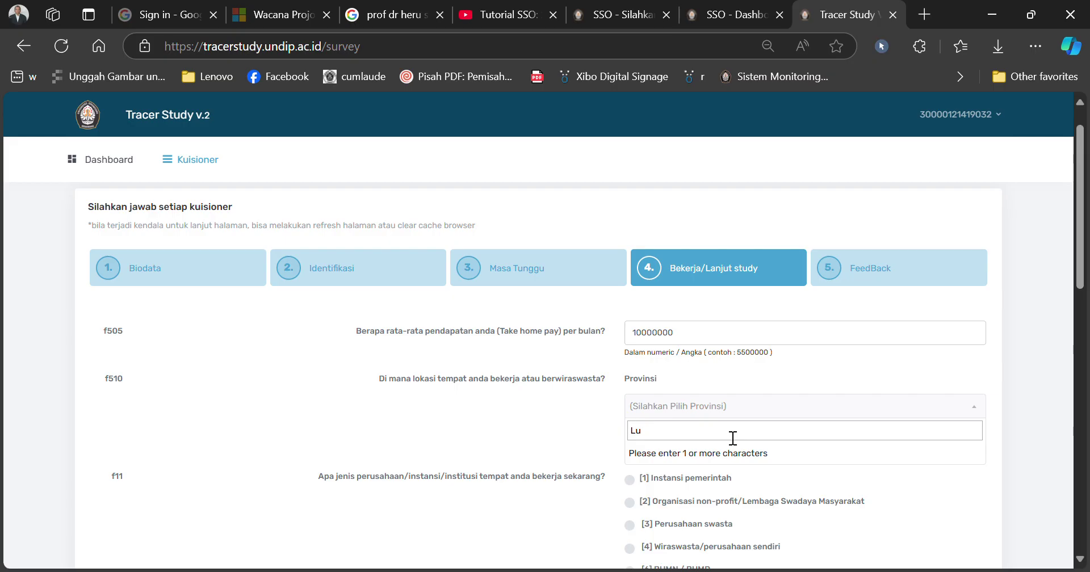
pyautogui.press('BackSpace')
pyautogui.press('BackSpace')
pyautogui.moveTo(1080, 280); pyautogui.dragTo(1080, 318)
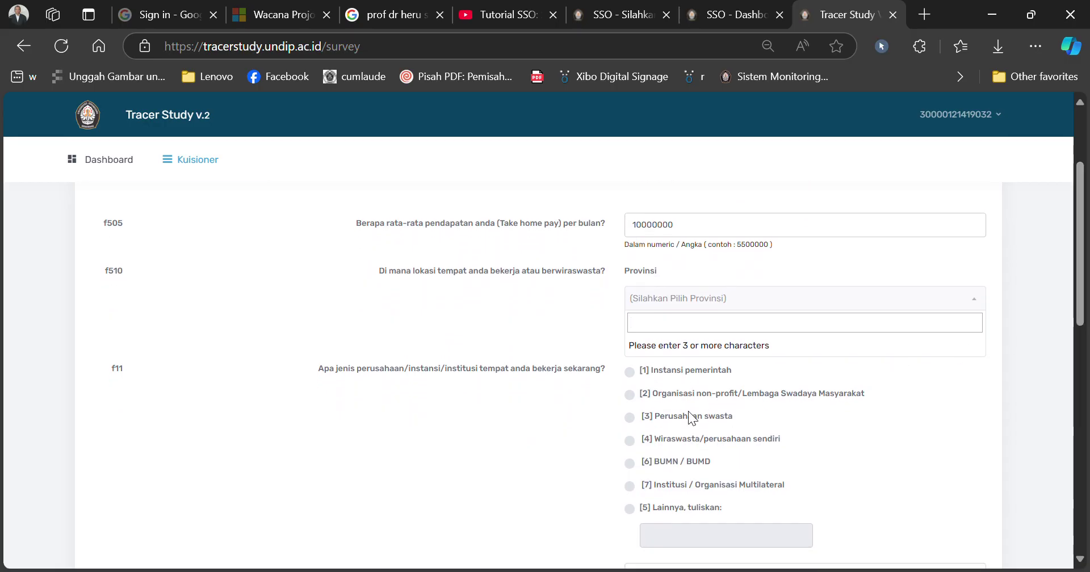
# Step: Mark the workplace as [3] Perusahaan swasta and enter 'PT Industry' as company name
pyautogui.click(633, 416)
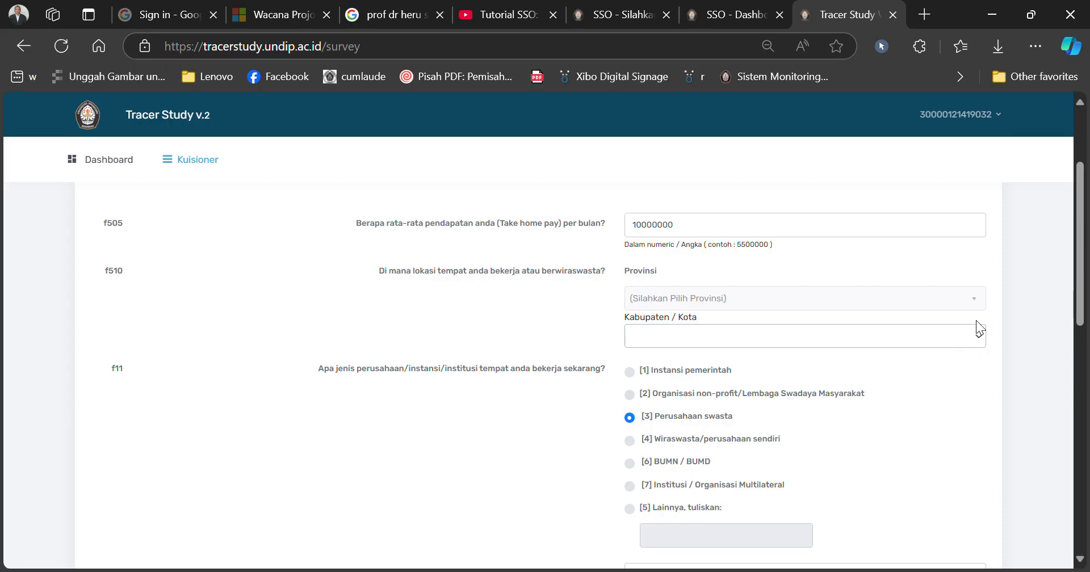
pyautogui.moveTo(1077, 314); pyautogui.dragTo(1061, 388)
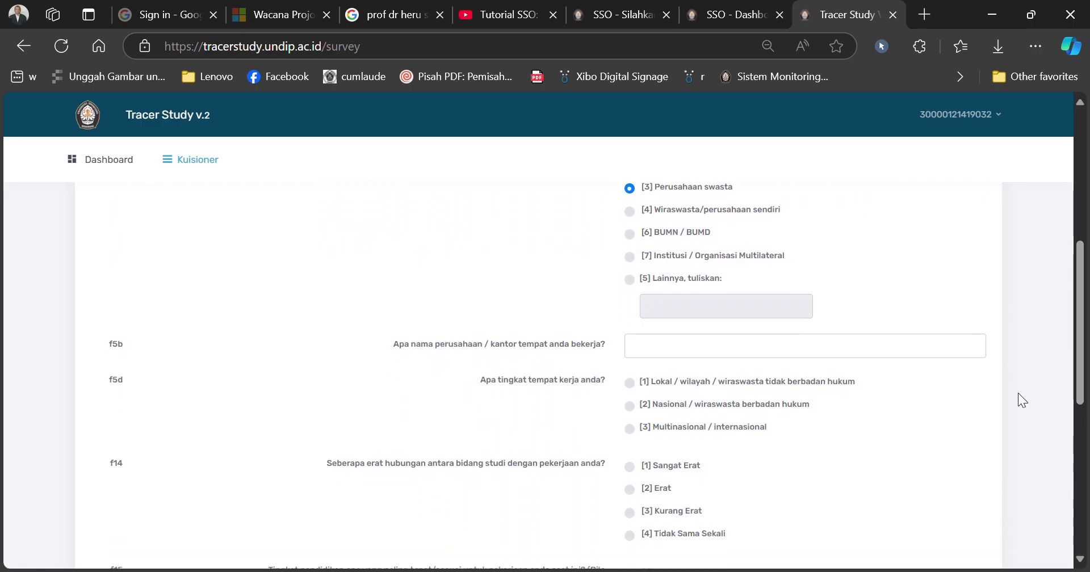
pyautogui.click(742, 356)
pyautogui.write('PT')
pyautogui.write(' Insutri')
pyautogui.press('BackSpace')
pyautogui.press('BackSpace')
pyautogui.press('BackSpace')
pyautogui.write('dustry')
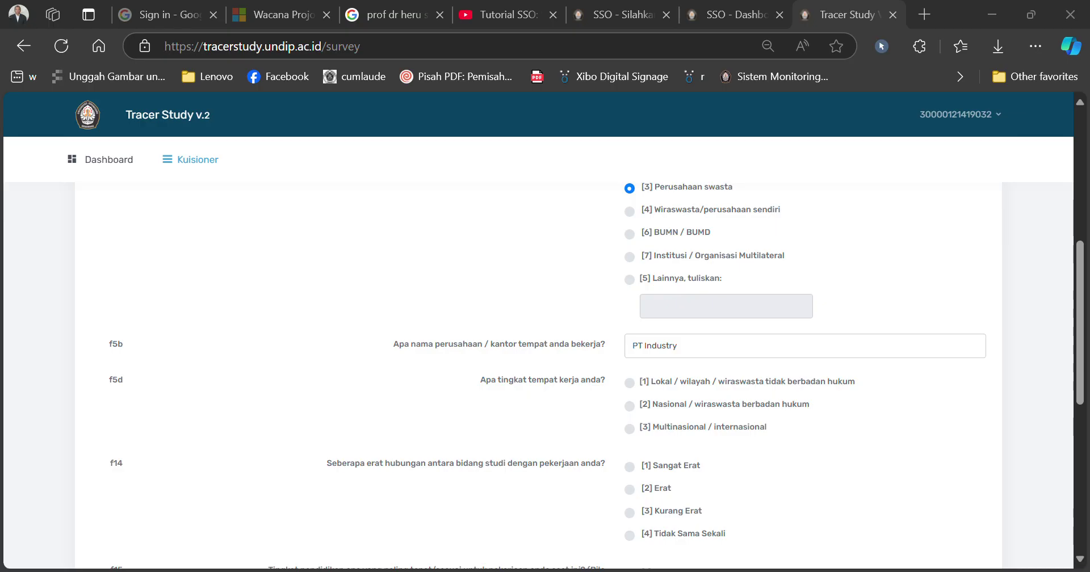
# Step: Answer f5d as Nasional, f14 as Erat and f15 as Tingkat yang Sama
pyautogui.click(644, 346)
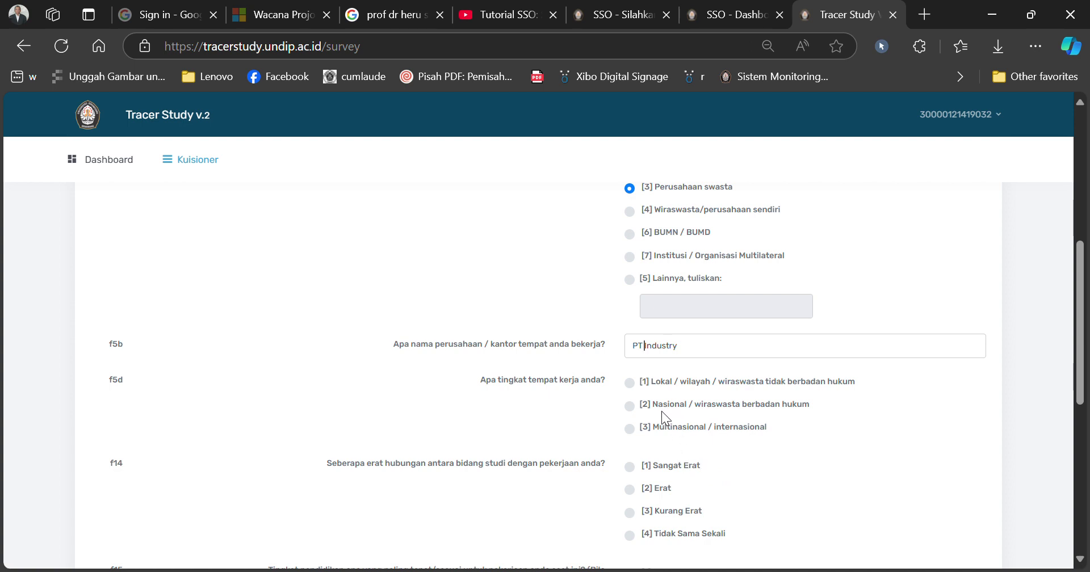
pyautogui.click(630, 406)
pyautogui.click(629, 490)
pyautogui.moveTo(1083, 372); pyautogui.dragTo(1076, 454)
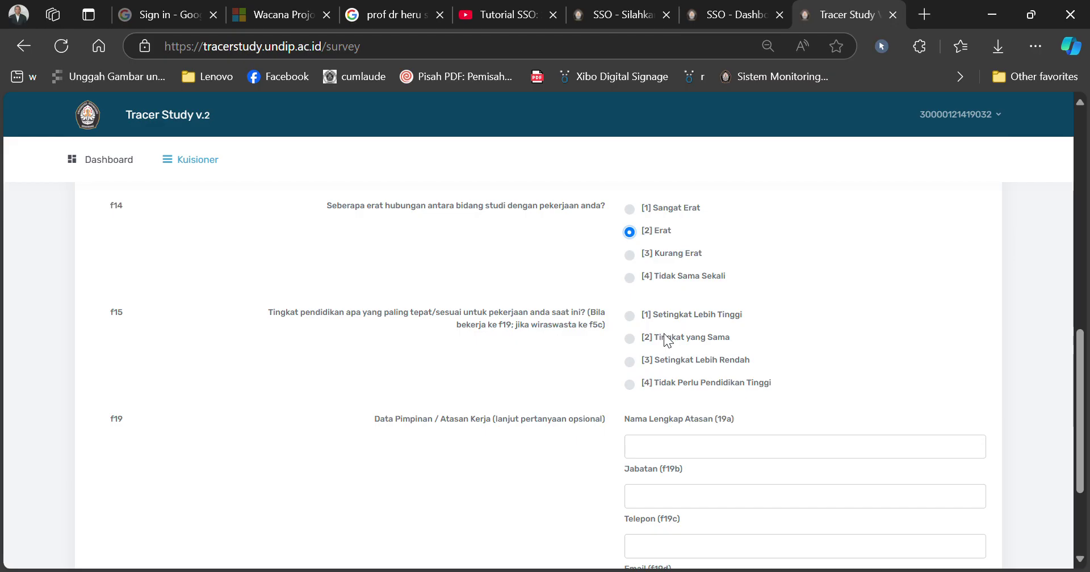
pyautogui.click(630, 339)
pyautogui.moveTo(1085, 412); pyautogui.dragTo(1079, 462)
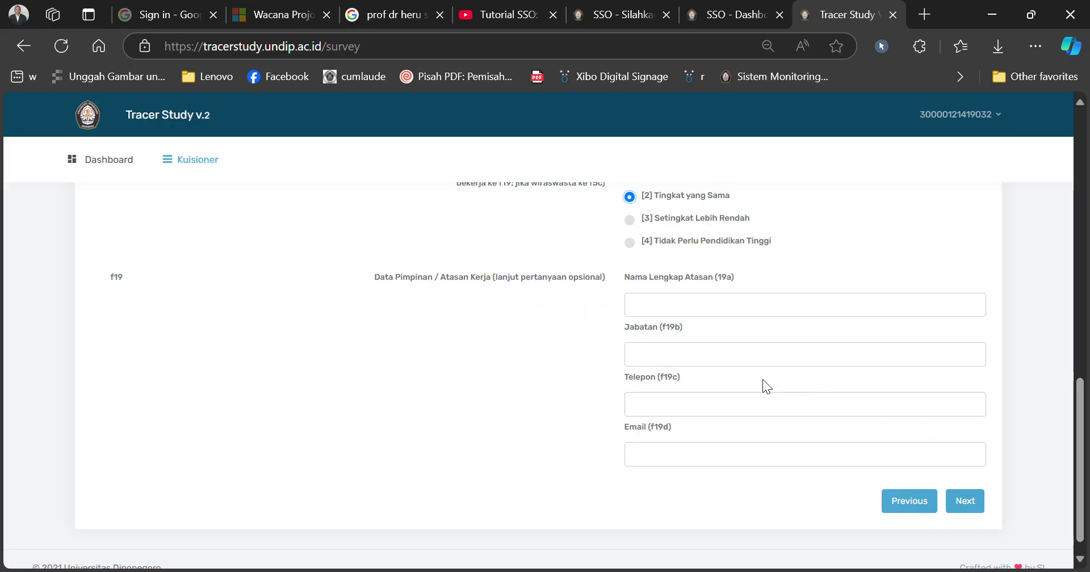
# Step: Enter the supervisor's full name and the position Manager in the f19 fields
pyautogui.click(665, 312)
pyautogui.click(975, 510)
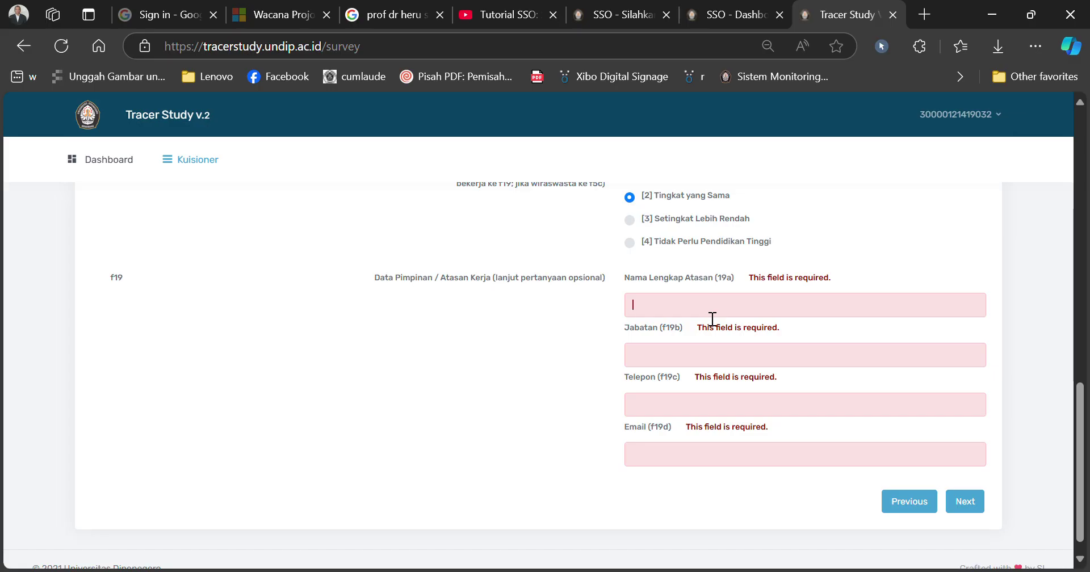
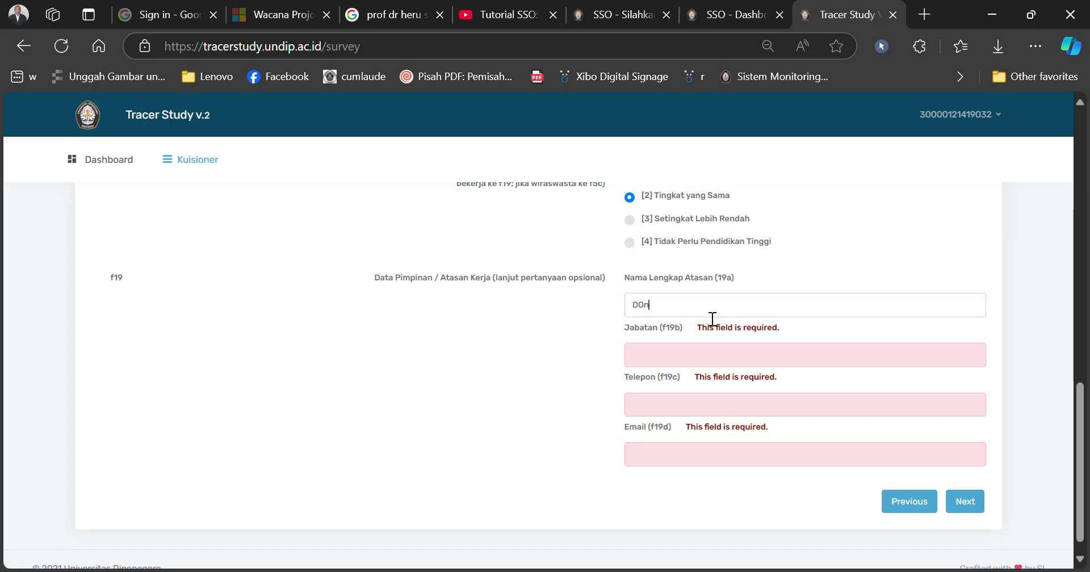
pyautogui.write('Man')
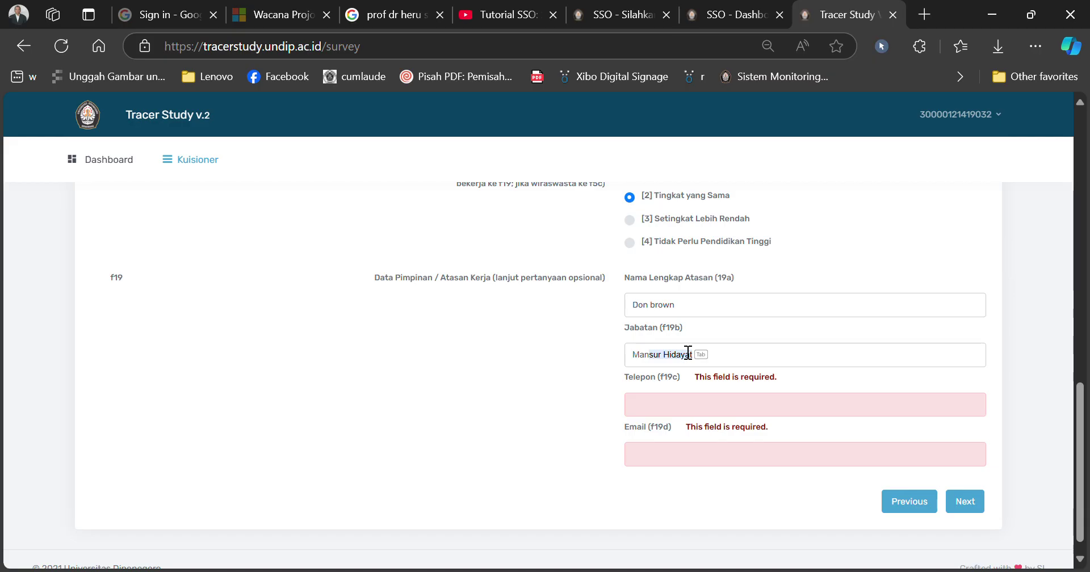
pyautogui.write('ager')
# Step: Fill in the supervisor's phone number and e-mail address
pyautogui.click(666, 407)
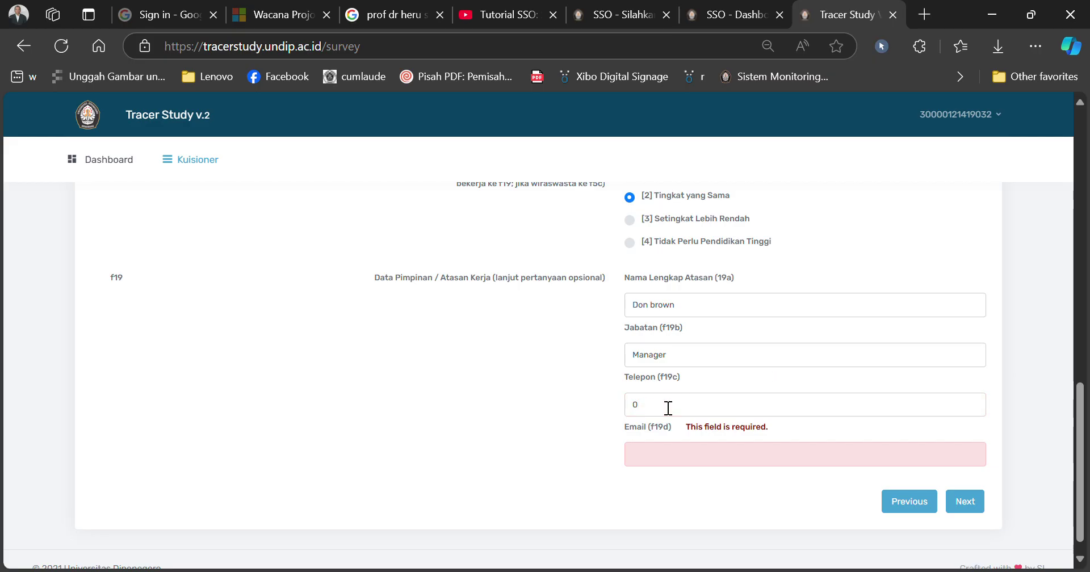
pyautogui.click(662, 456)
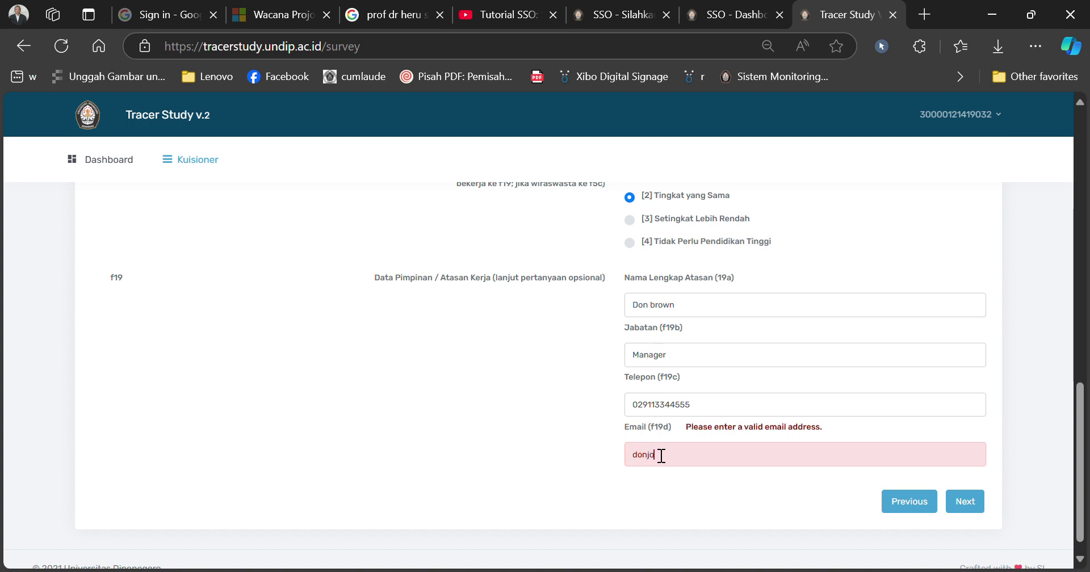
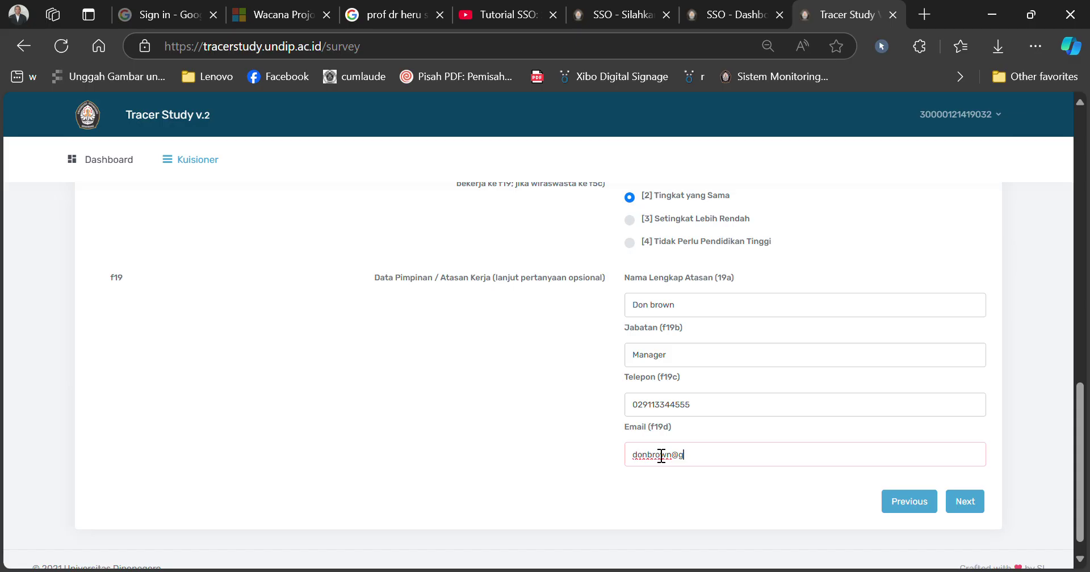
pyautogui.scroll(3, 1081, 500)
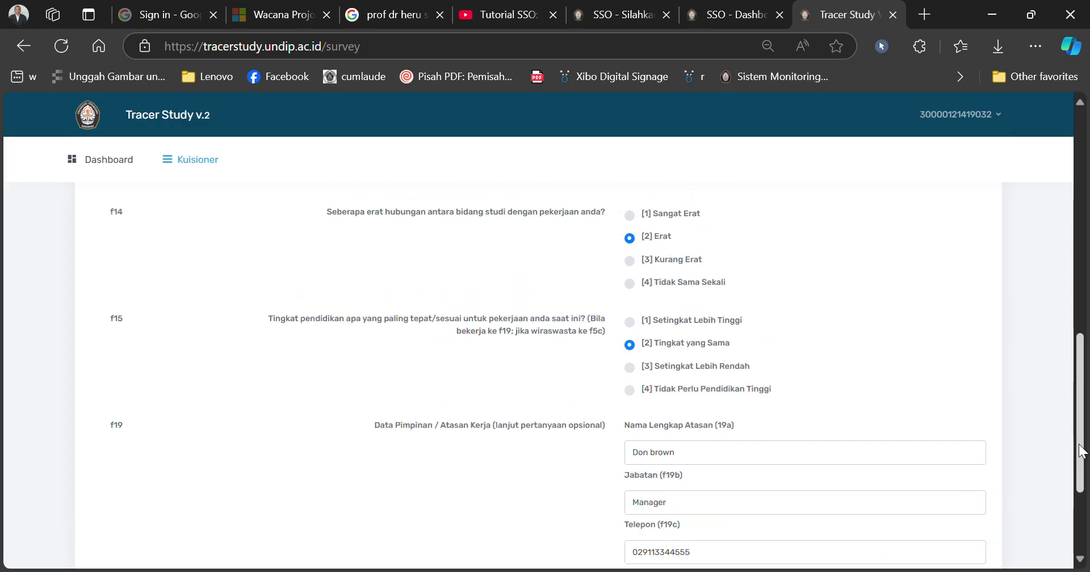
# Step: Go back to the top of step 4 and open the f510 Provinsi dropdown
pyautogui.scroll(-3, 1079, 503)
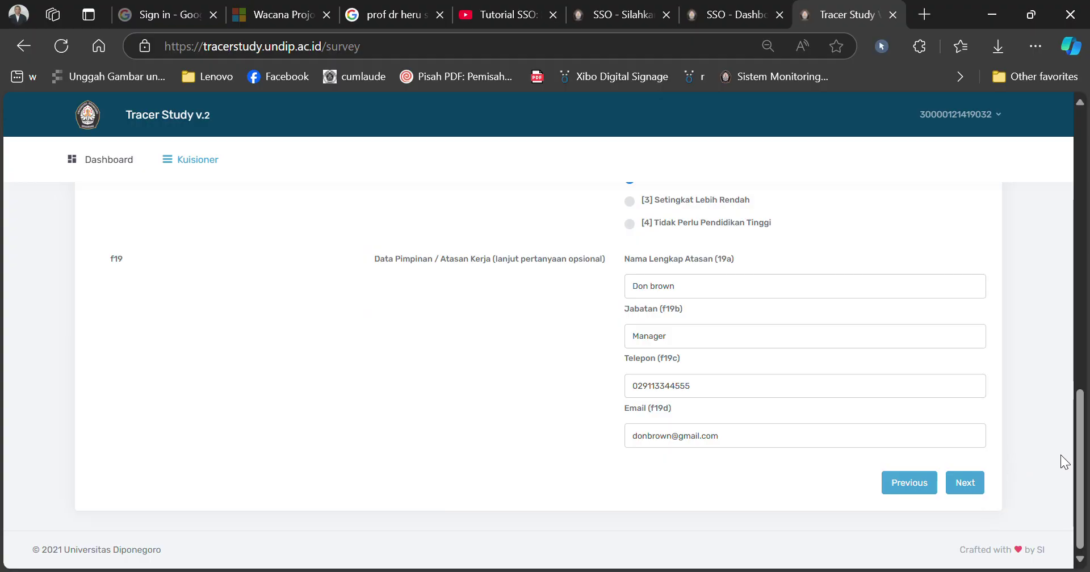
pyautogui.moveTo(1081, 482); pyautogui.dragTo(1083, 237)
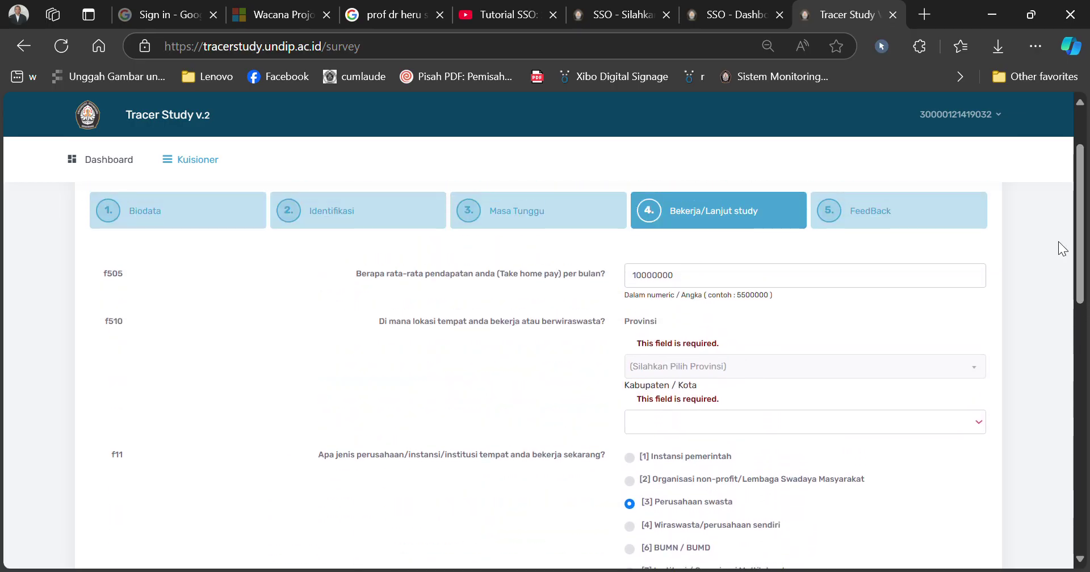
pyautogui.click(936, 370)
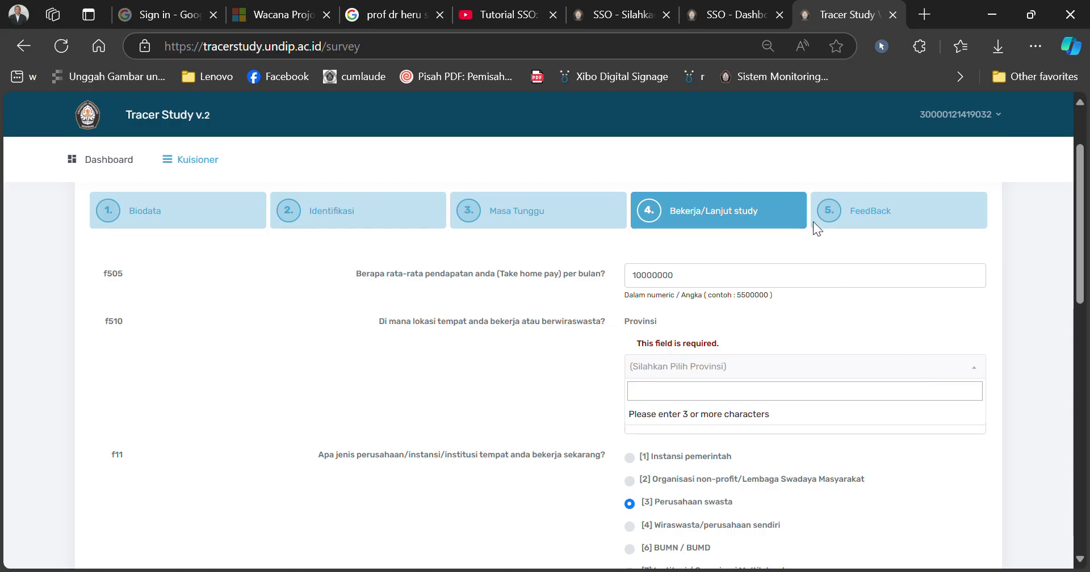
# Step: Switch to the SSO - Dashboard tab and browse its Bisnis, News, Fasilitas and Aplikasi & Layanan sections
pyautogui.click(625, 17)
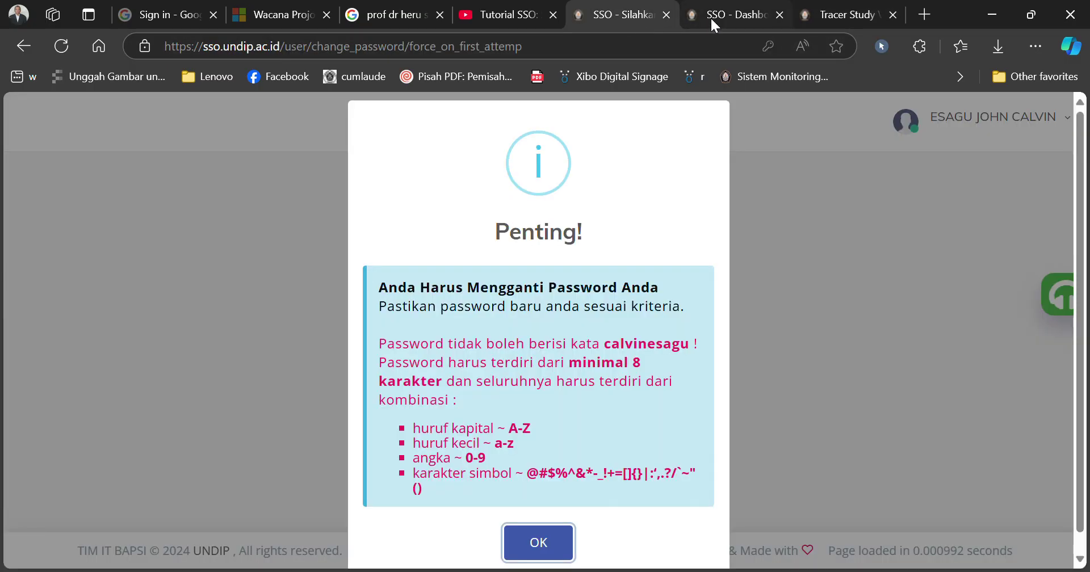
pyautogui.click(730, 18)
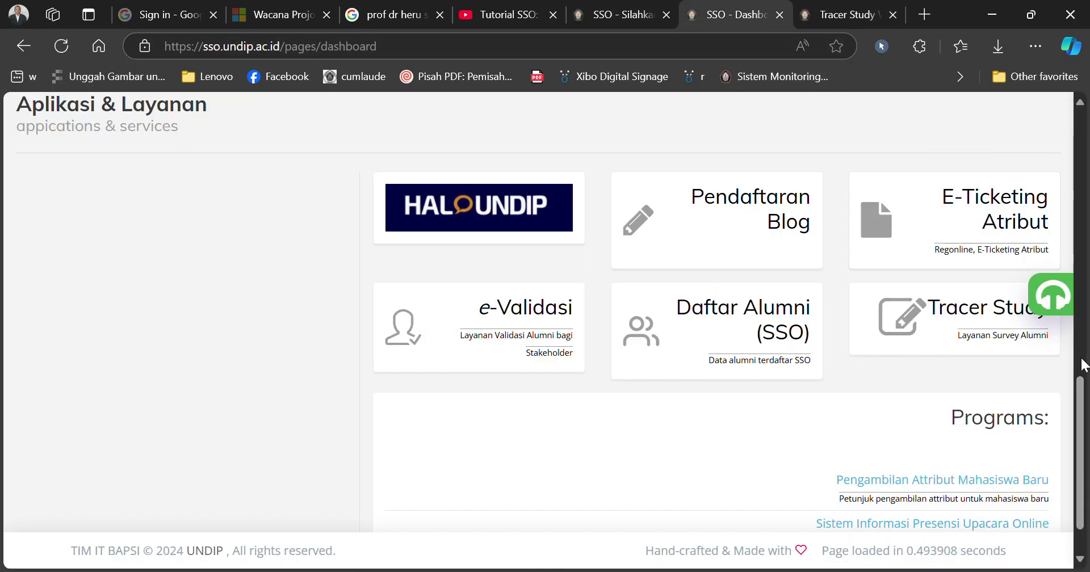
pyautogui.moveTo(1081, 390); pyautogui.dragTo(1082, 141)
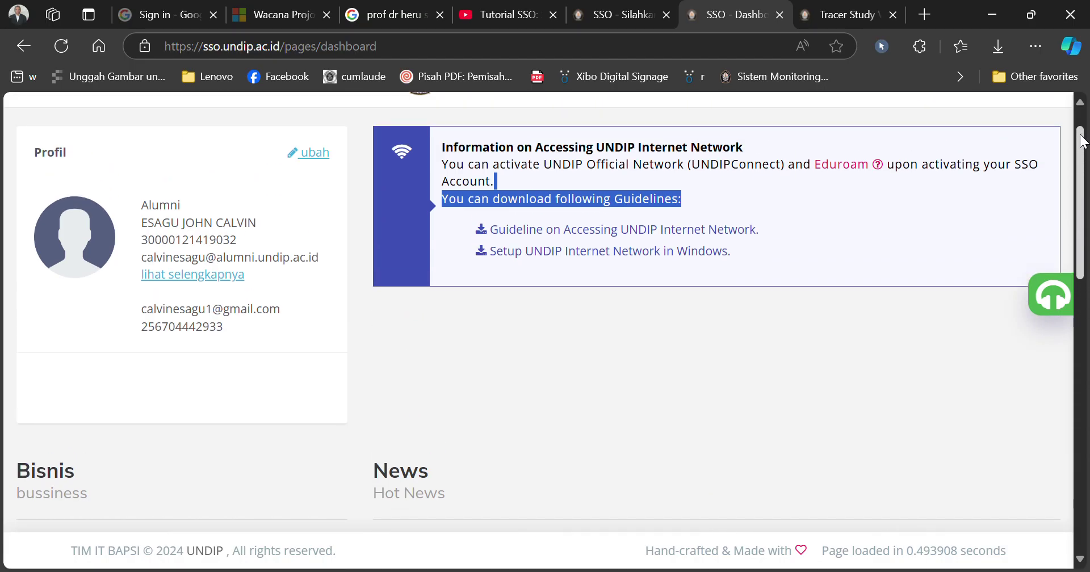
pyautogui.moveTo(1082, 141); pyautogui.dragTo(1083, 136)
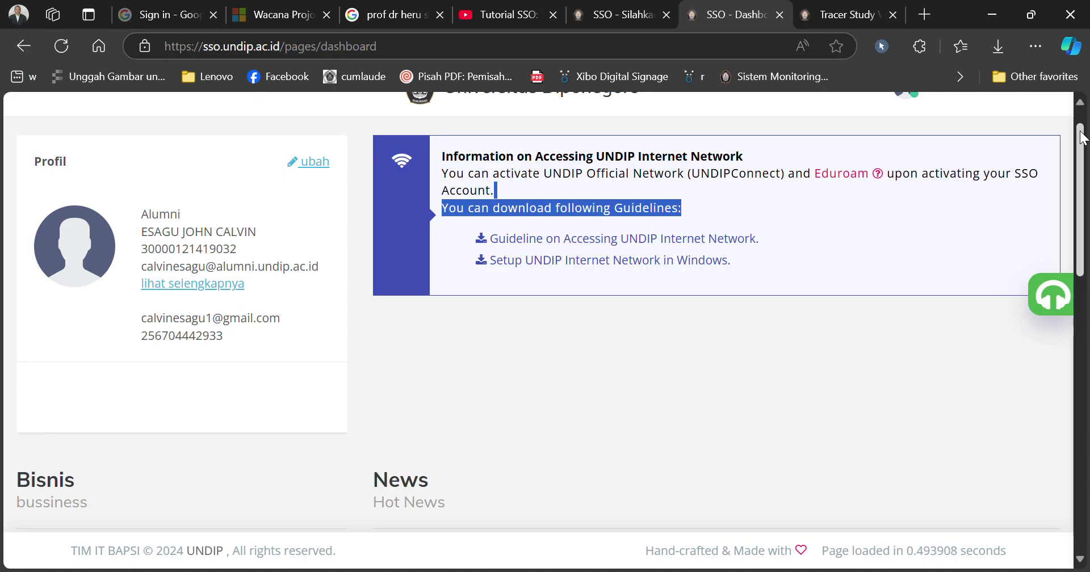
pyautogui.scroll(-6, 1071, 176)
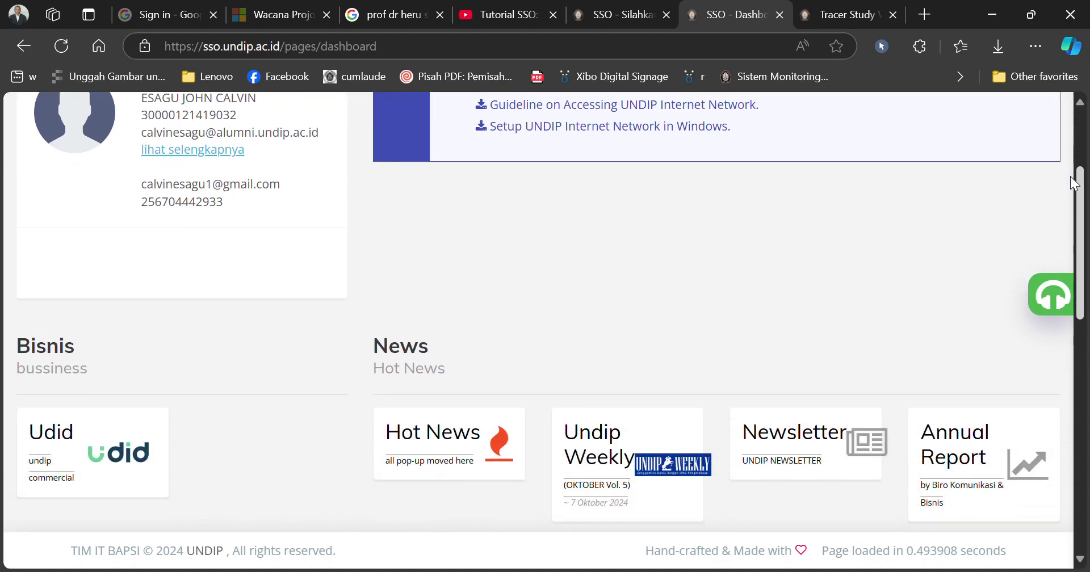
pyautogui.scroll(6, 1044, 233)
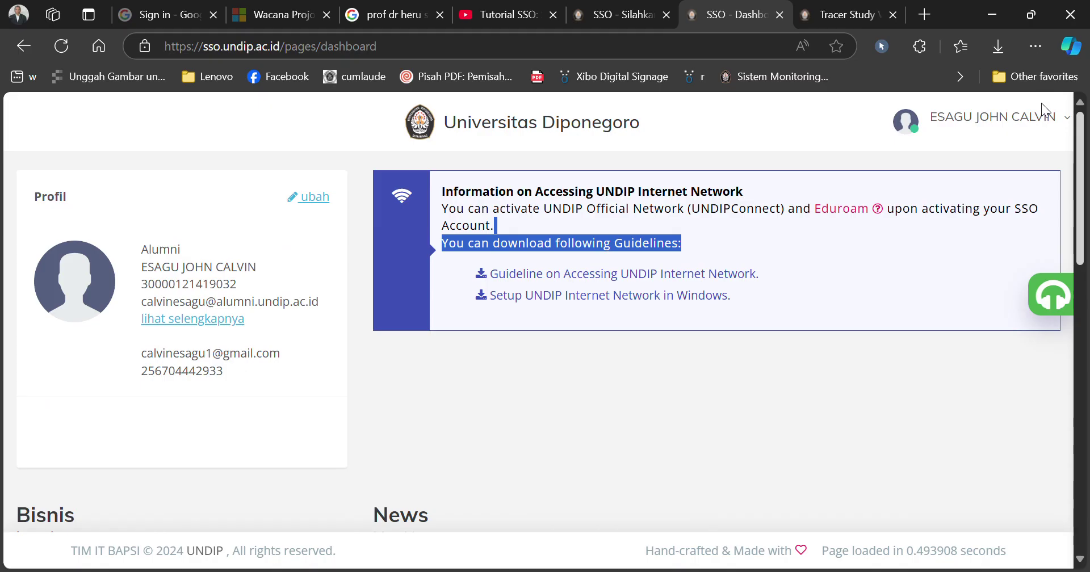
pyautogui.scroll(-5, 1034, 136)
pyautogui.scroll(1, 1015, 204)
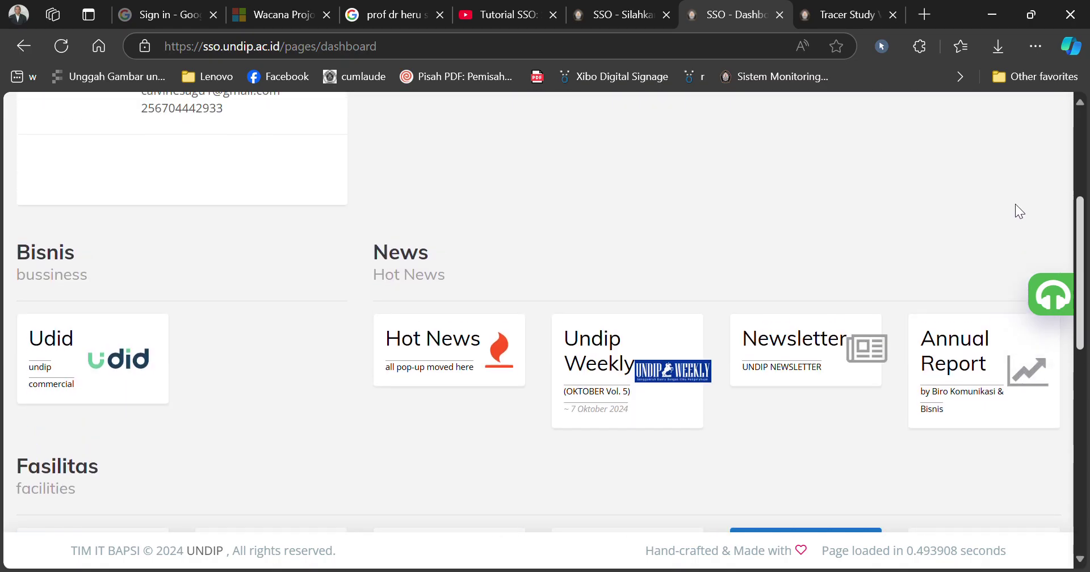
pyautogui.scroll(-6, 1000, 254)
pyautogui.scroll(-4, 975, 324)
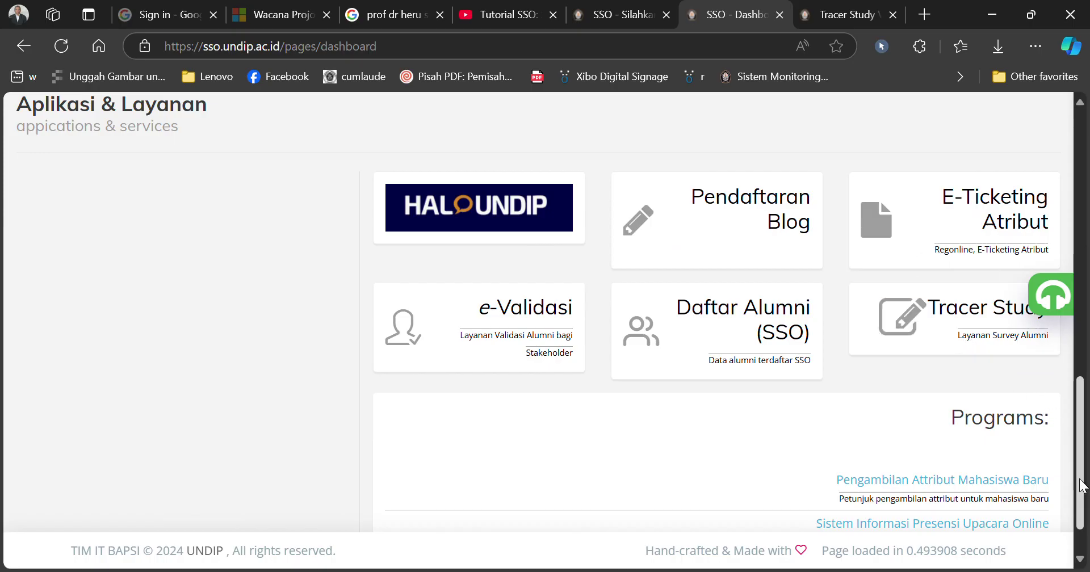
pyautogui.scroll(-1, 1083, 498)
pyautogui.scroll(7, 1084, 499)
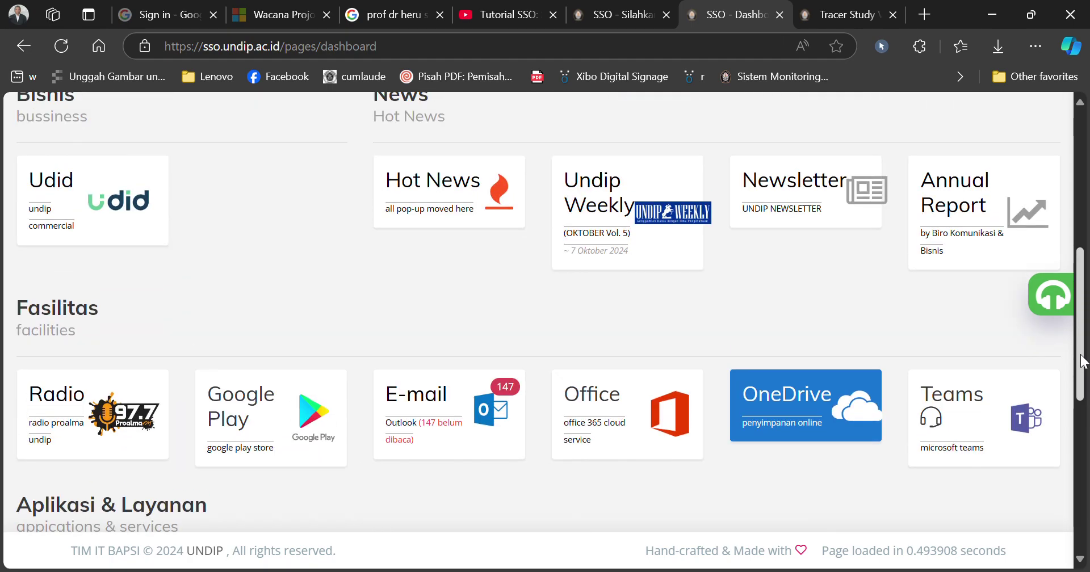